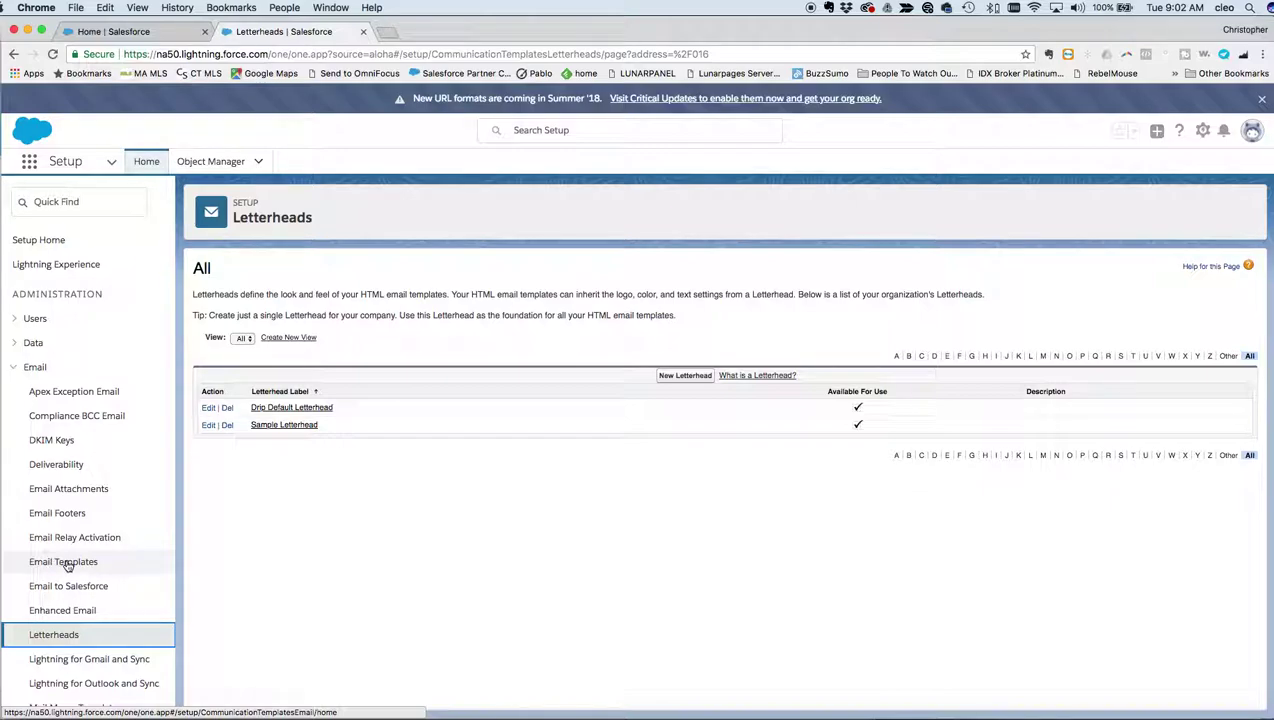
# - Start a new email template of type HTML (using Letterhead) from the Email Templates setup page
pyautogui.click(63, 562)
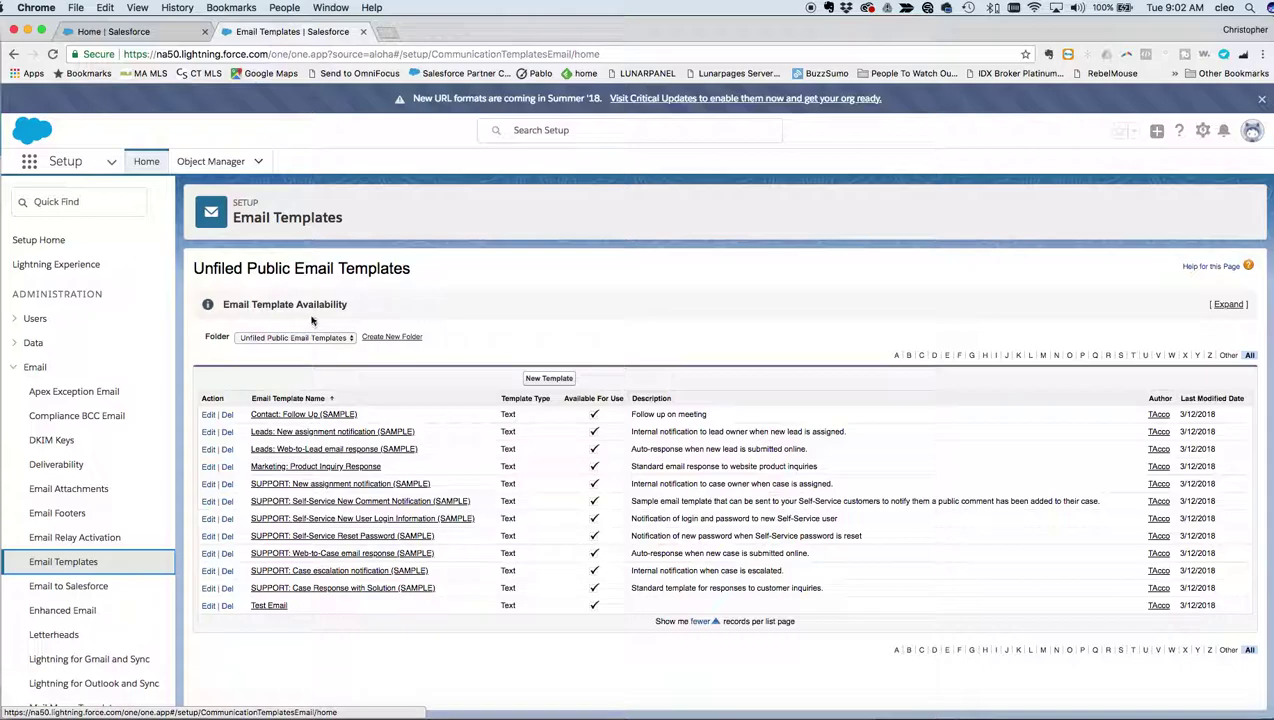
pyautogui.click(310, 338)
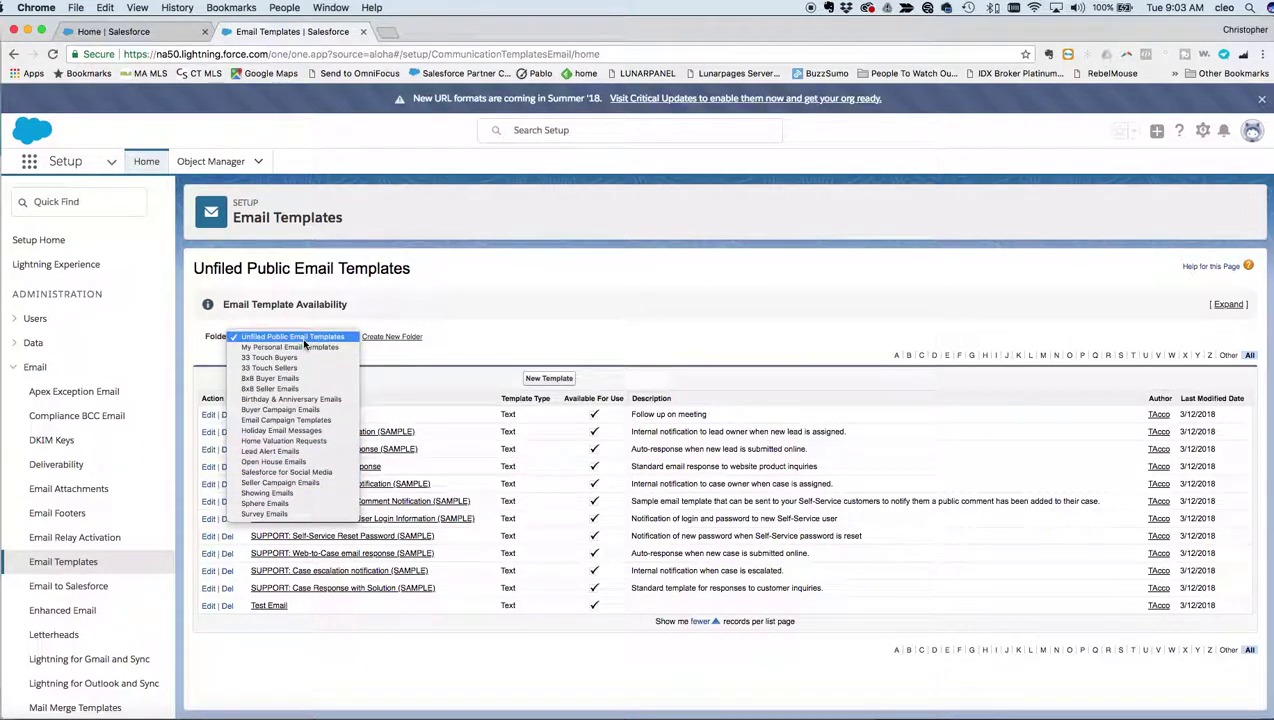
pyautogui.click(440, 348)
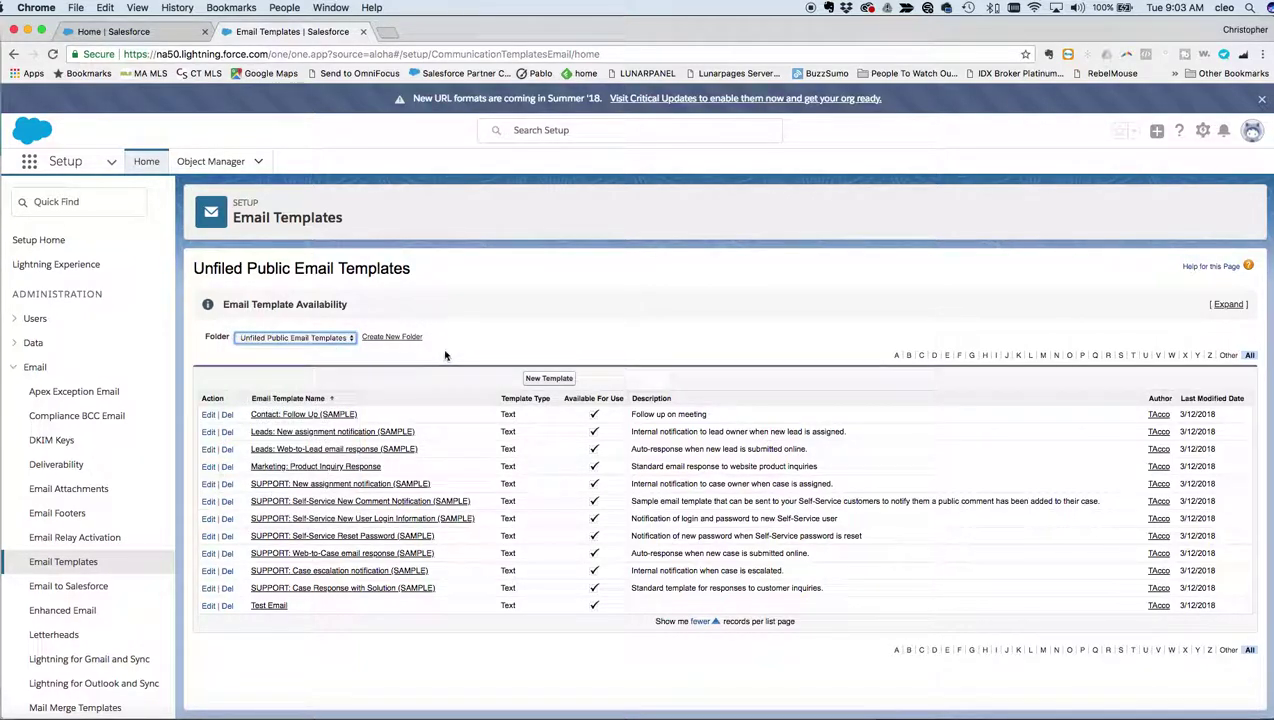
pyautogui.click(555, 379)
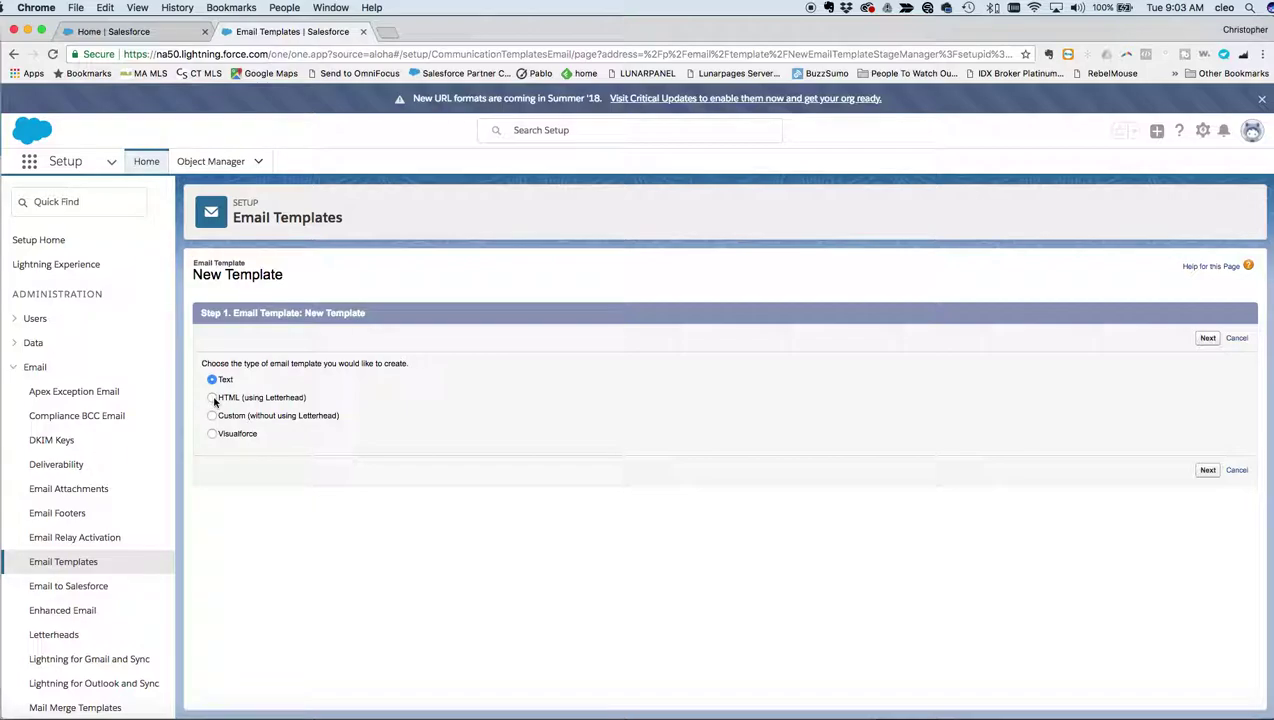
pyautogui.click(213, 398)
pyautogui.click(1210, 339)
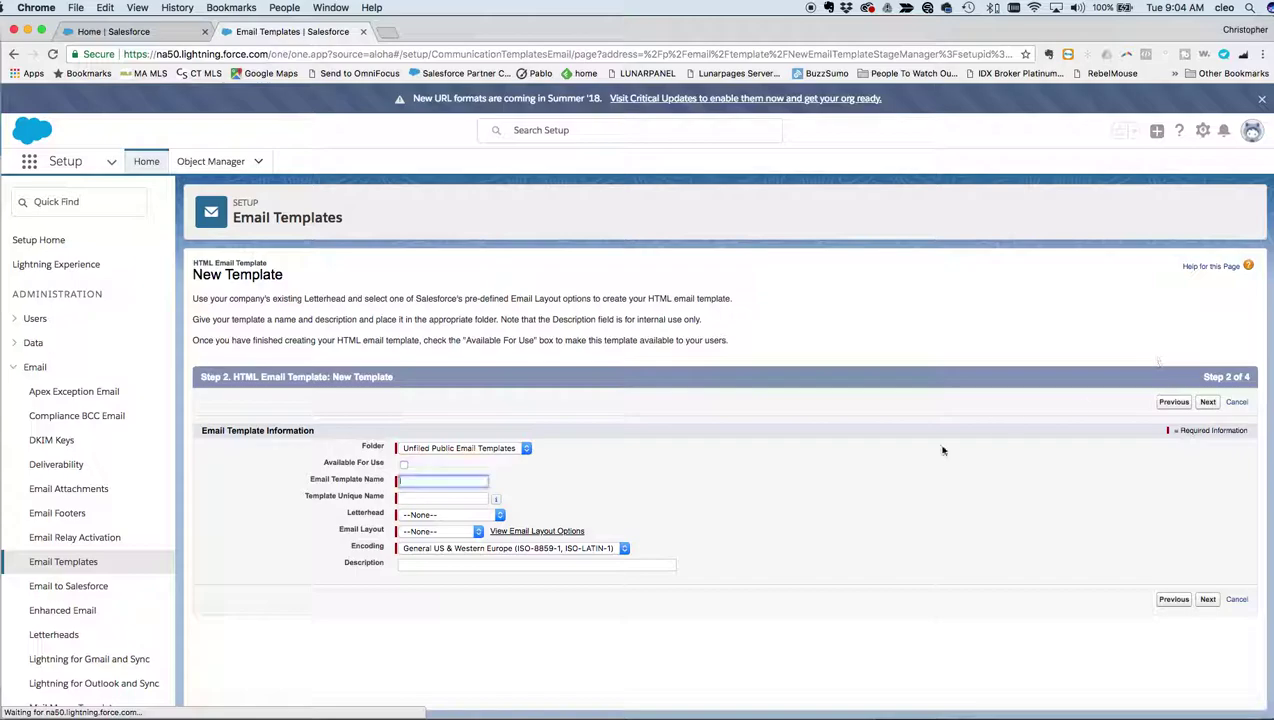
# - Make the new template available for use and name it "Sample HTML Email", with the unique name Sample_HTML_Email
pyautogui.moveTo(322, 463); pyautogui.dragTo(384, 471)
pyautogui.click(404, 465)
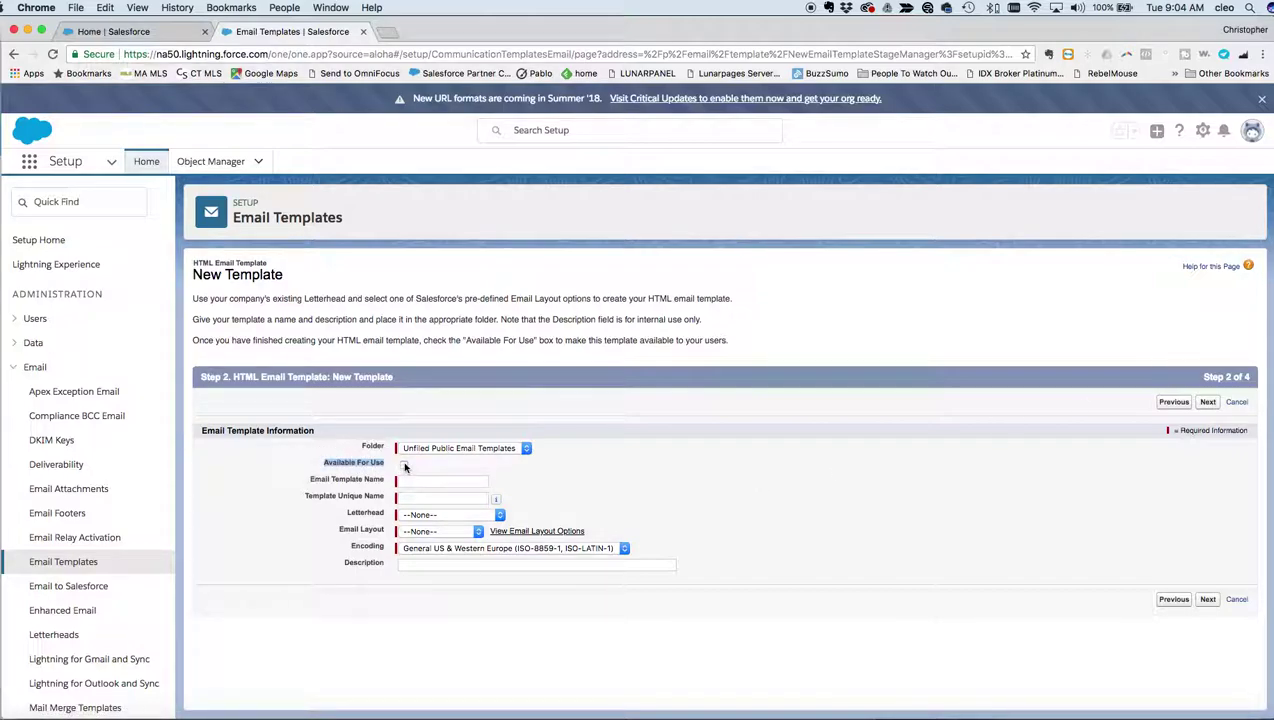
pyautogui.click(404, 481)
pyautogui.write('Sample HTML Email')
pyautogui.press('Tab')
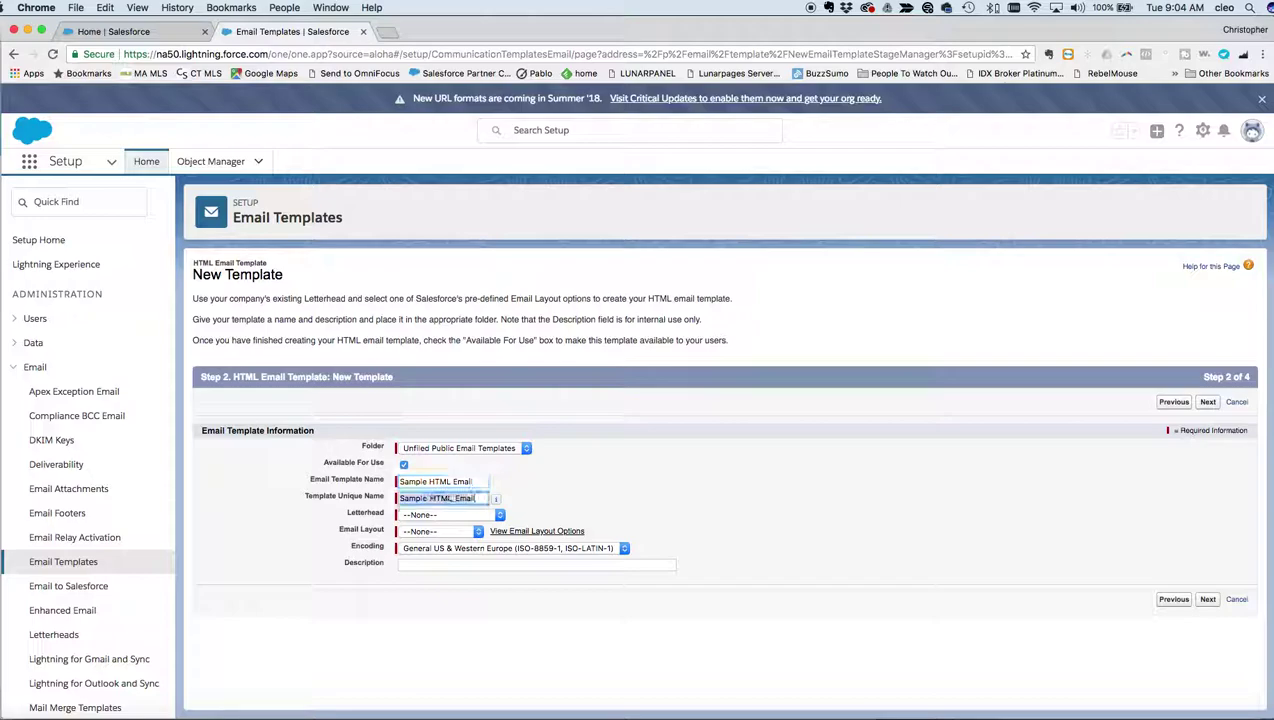
# - Set the template's letterhead to Sample Letterhead and check the list of email layout choices
pyautogui.click(420, 515)
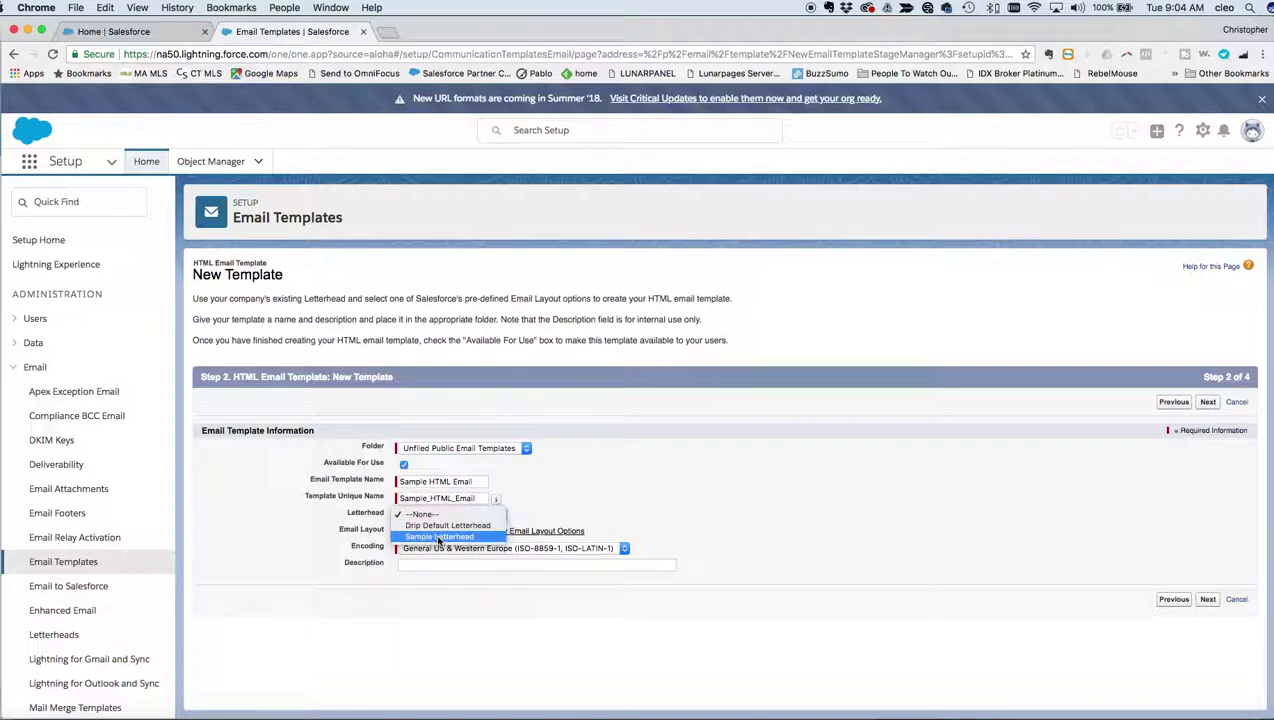
pyautogui.click(438, 538)
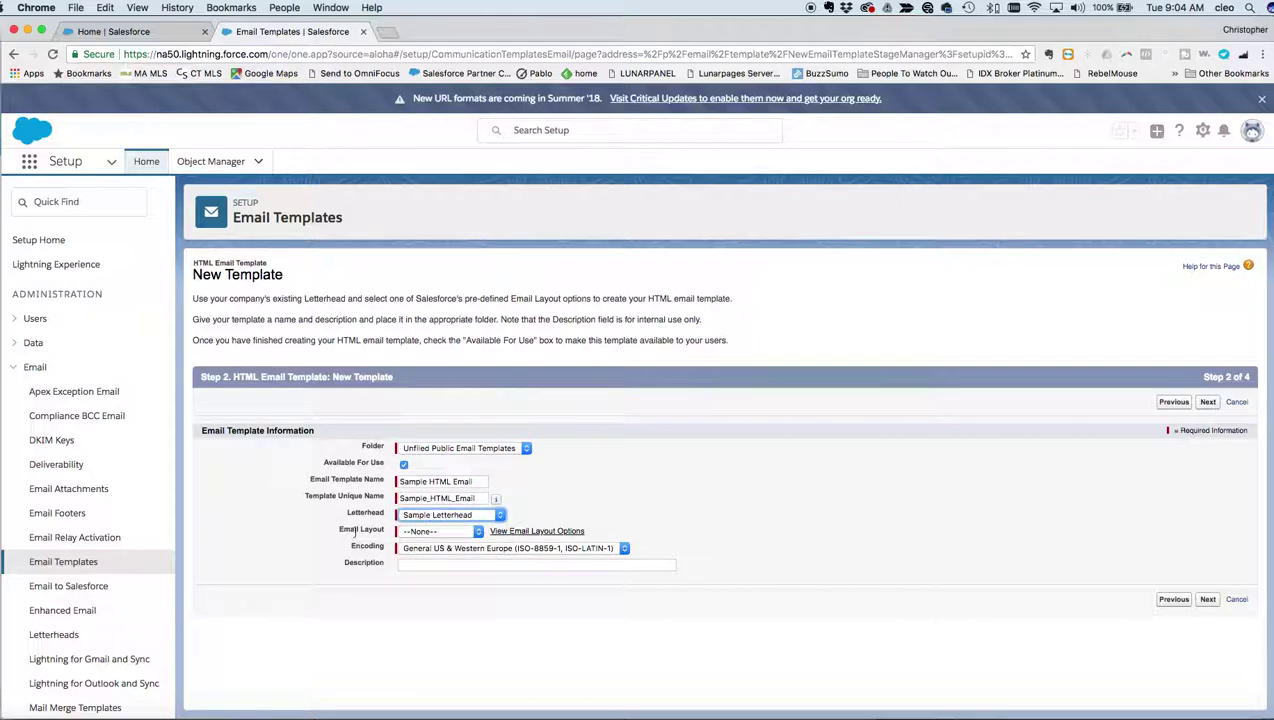
pyautogui.click(416, 532)
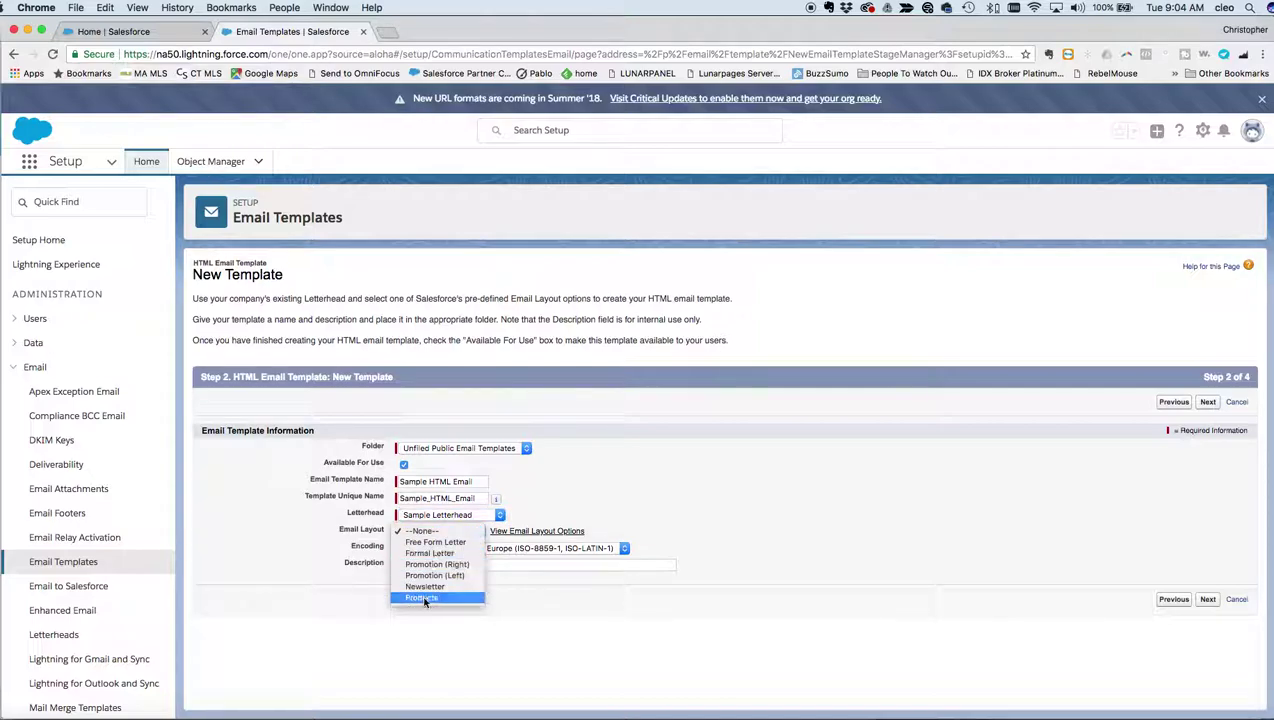
pyautogui.click(358, 566)
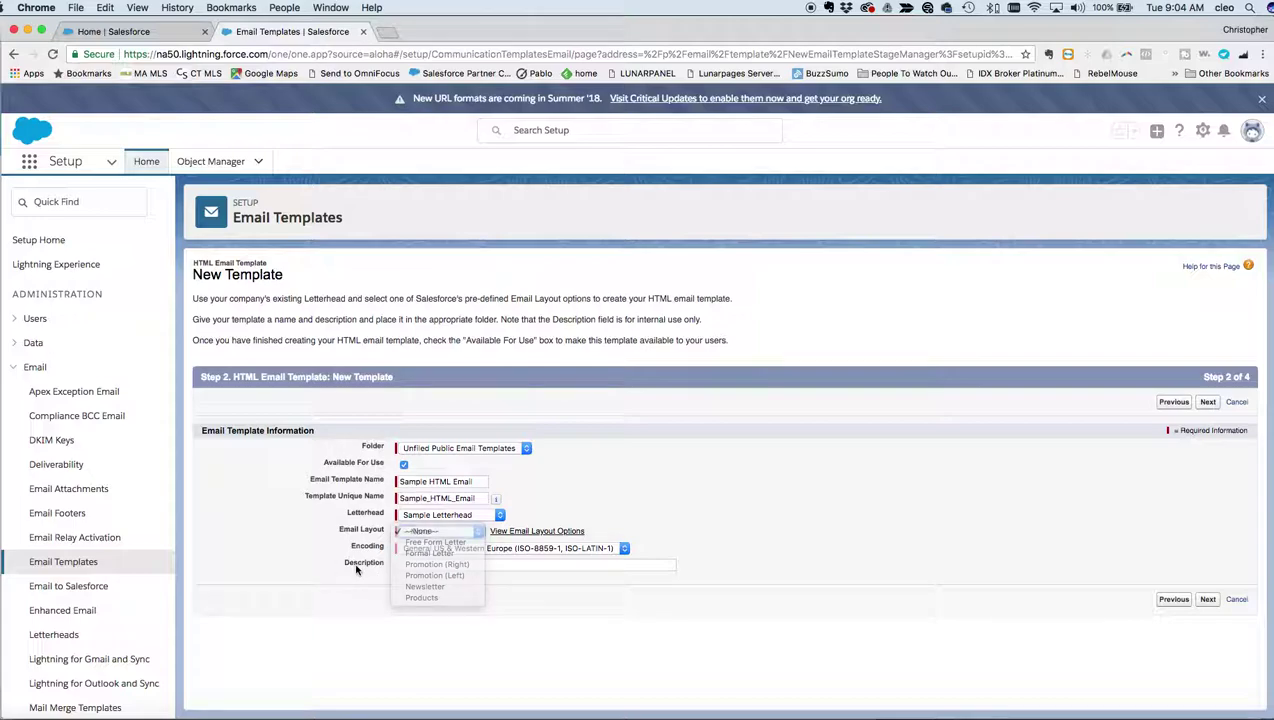
# - Review the email layout previews, select the Free Form Letter layout, and continue to creating the HTML version
pyautogui.click(528, 532)
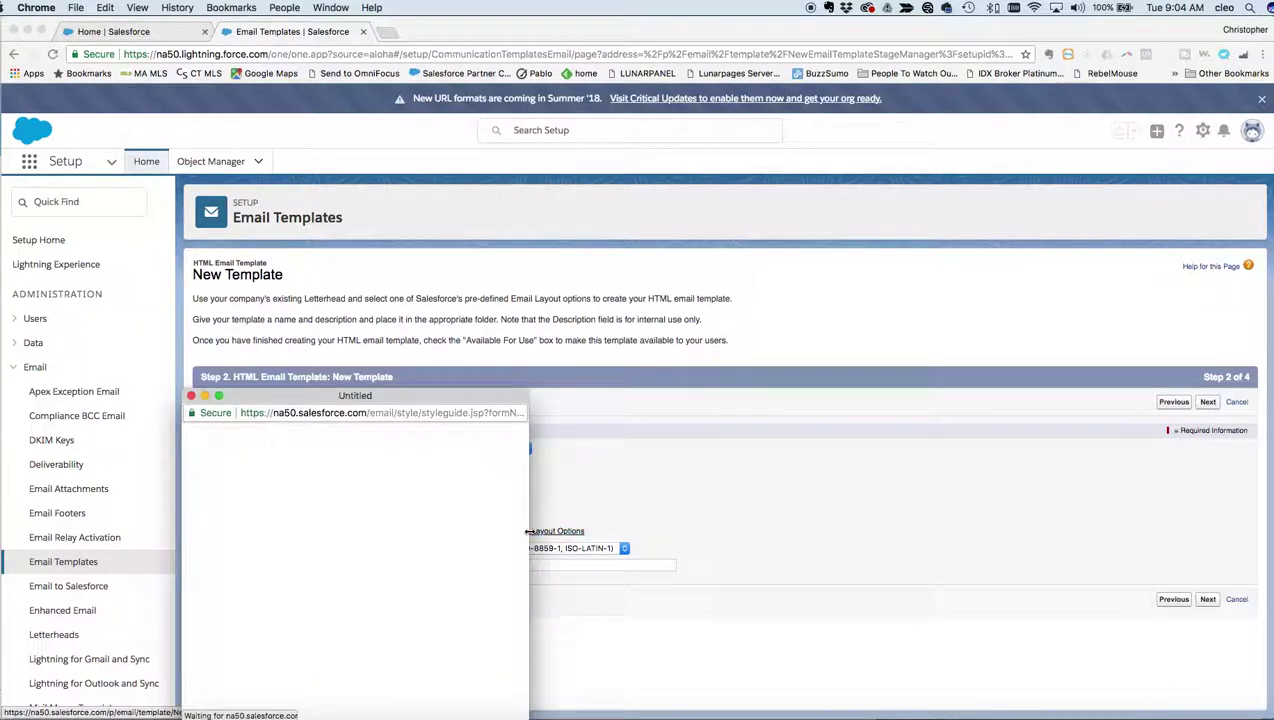
pyautogui.moveTo(425, 388); pyautogui.dragTo(629, 182)
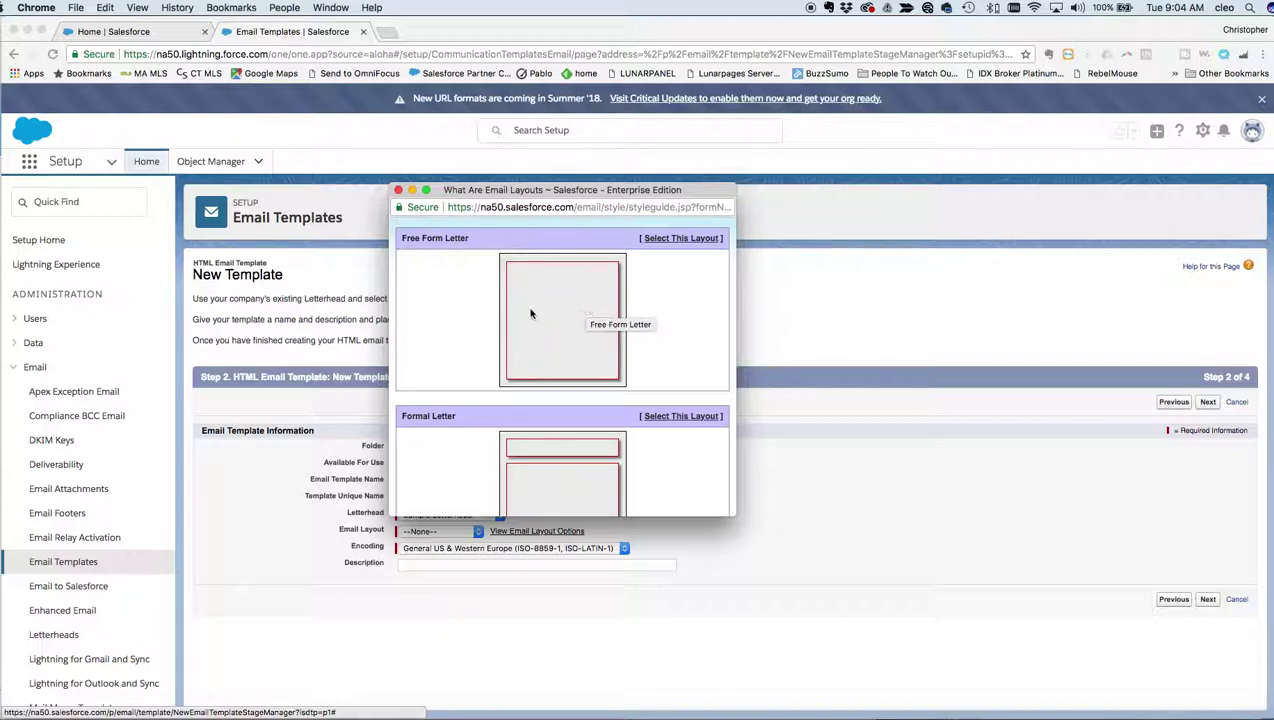
pyautogui.scroll(-5, 472, 360)
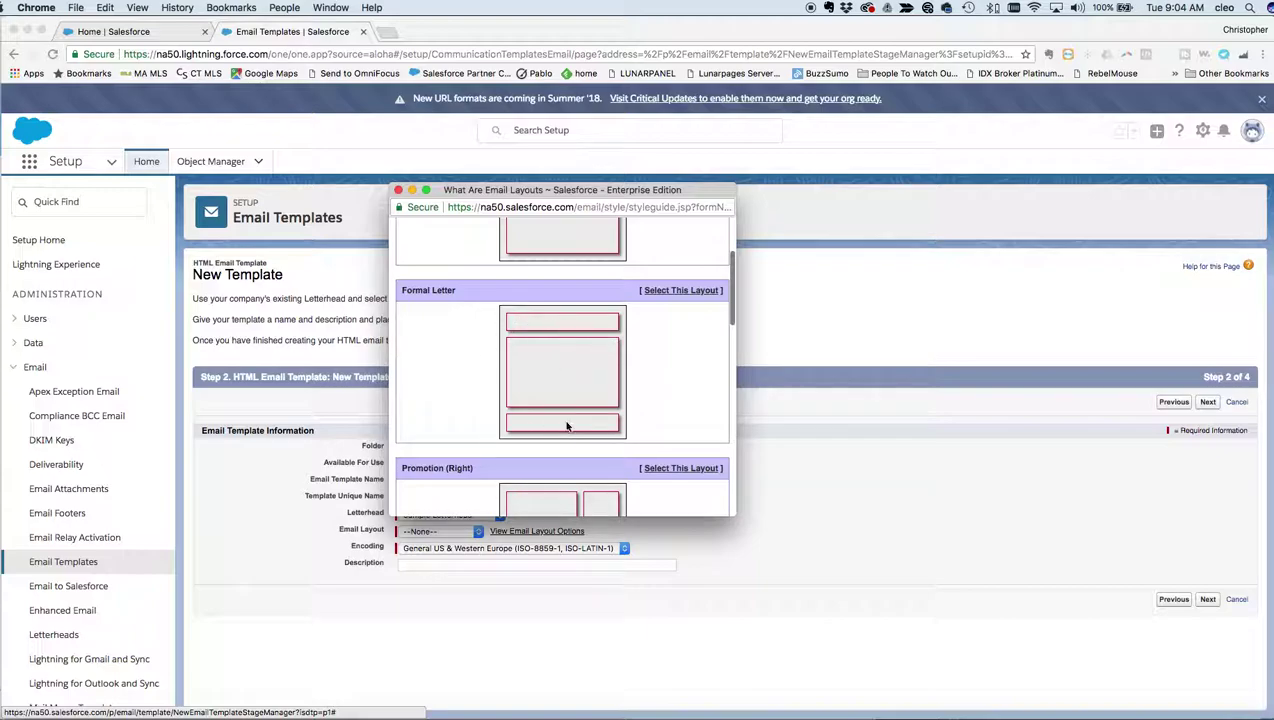
pyautogui.scroll(-5, 437, 416)
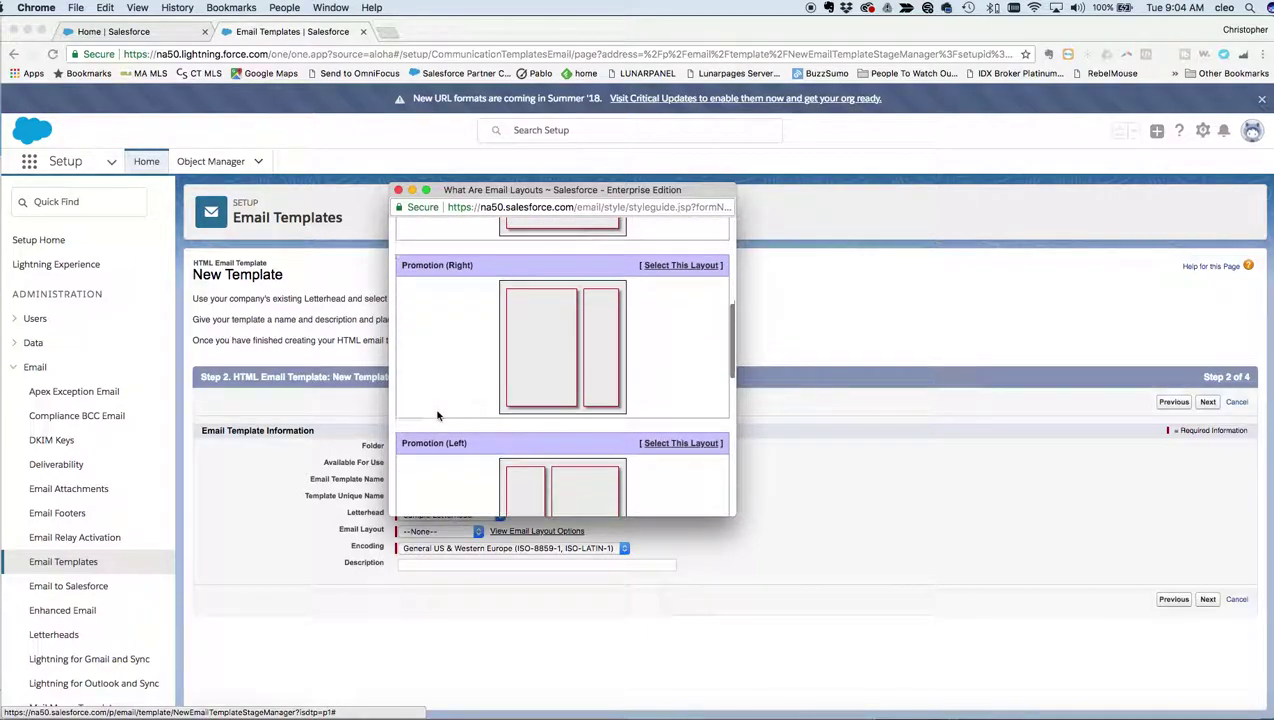
pyautogui.scroll(-3, 437, 416)
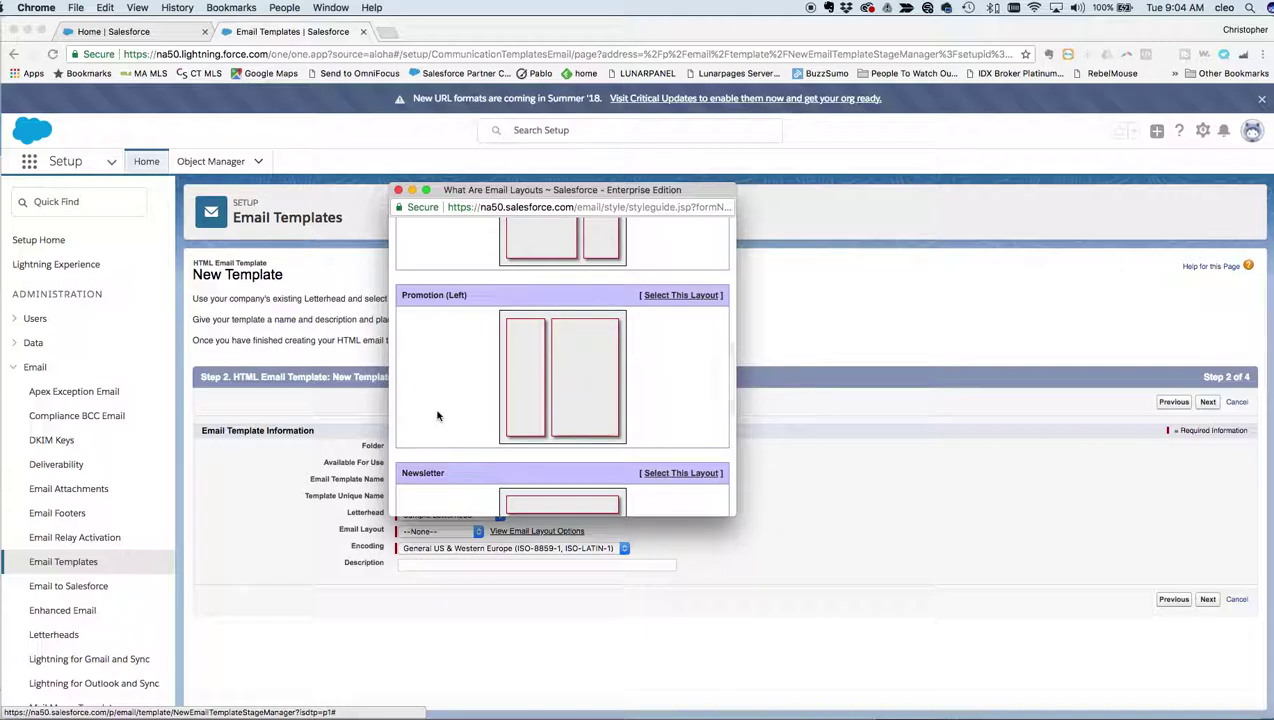
pyautogui.scroll(-3, 437, 416)
pyautogui.scroll(-3, 437, 416)
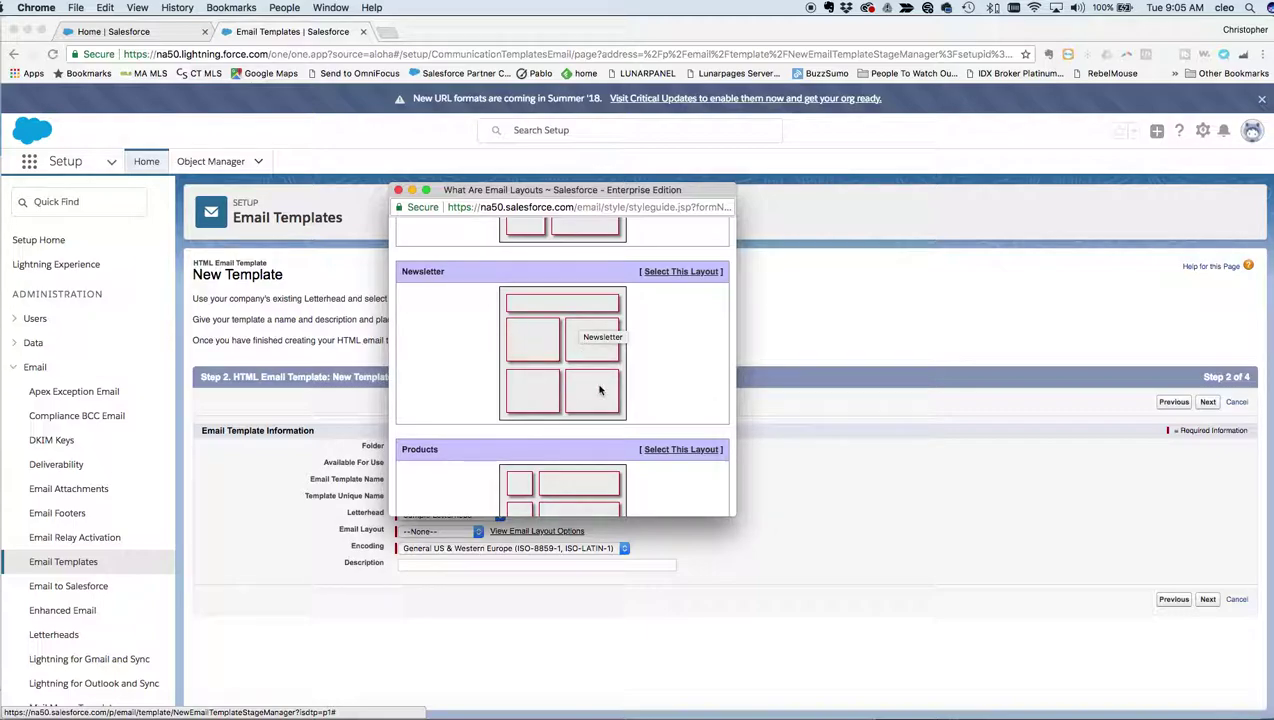
pyautogui.scroll(-4, 463, 366)
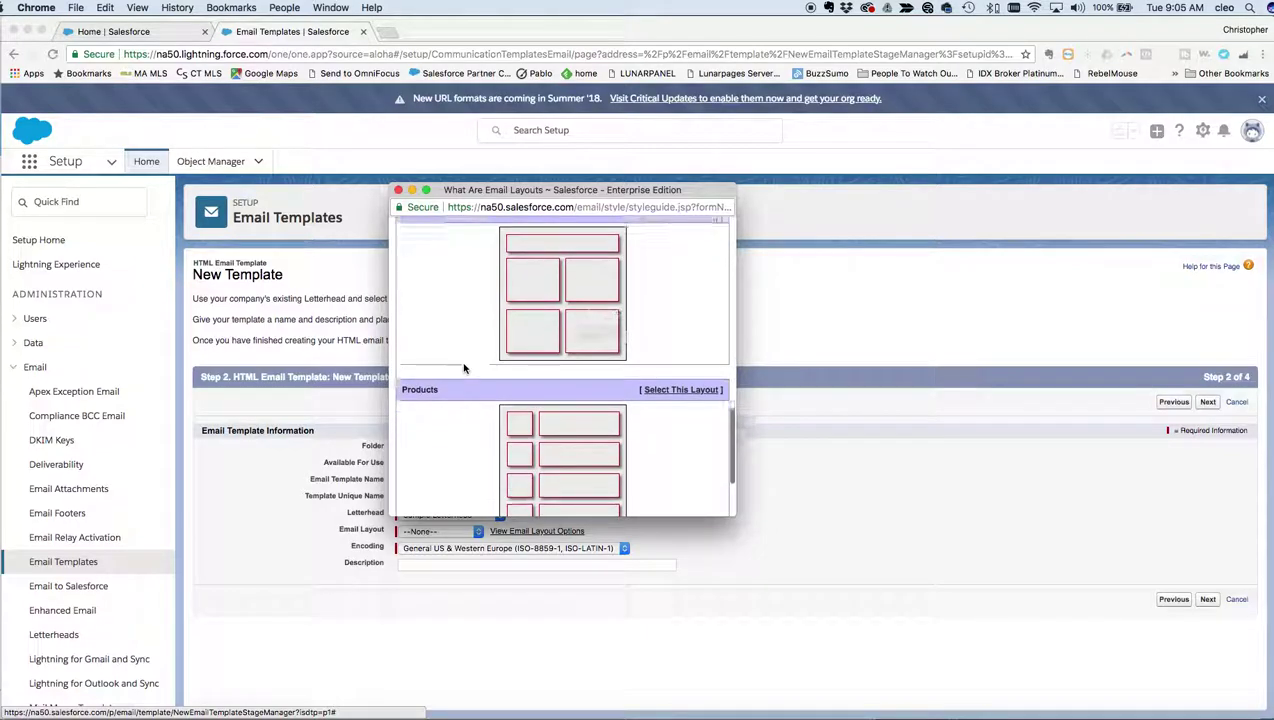
pyautogui.scroll(4, 463, 368)
pyautogui.scroll(10, 463, 368)
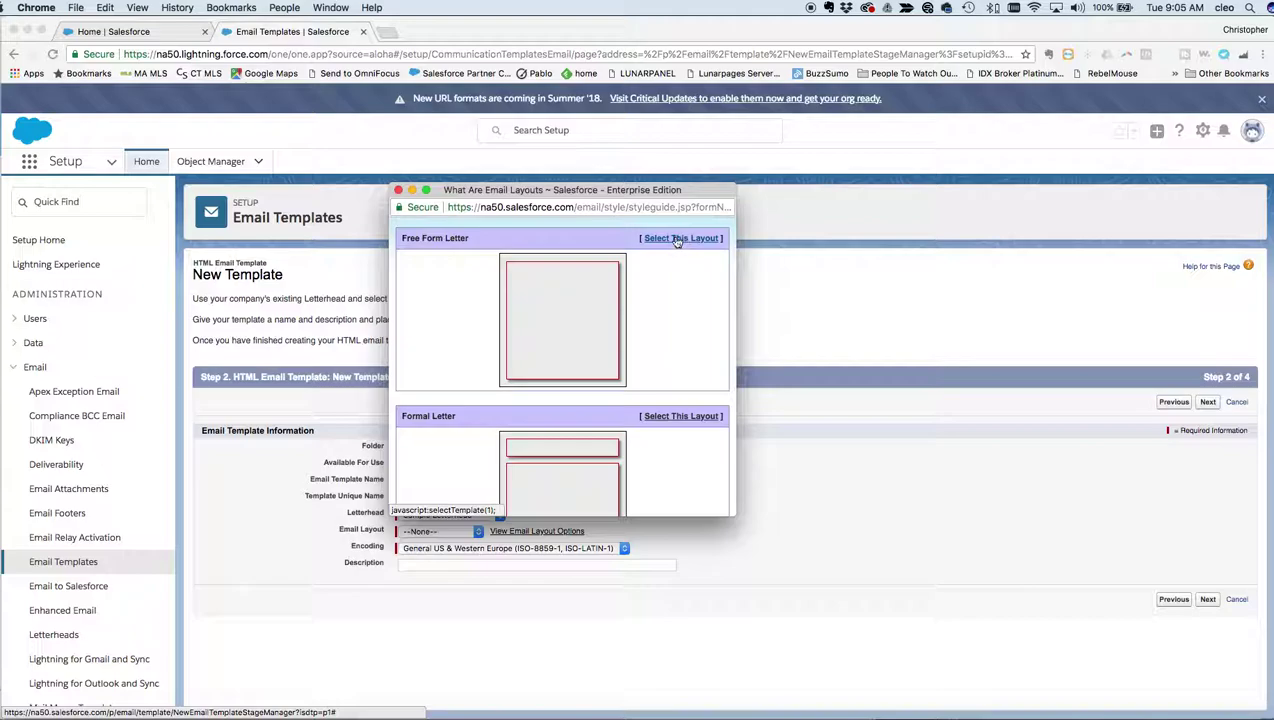
pyautogui.click(677, 240)
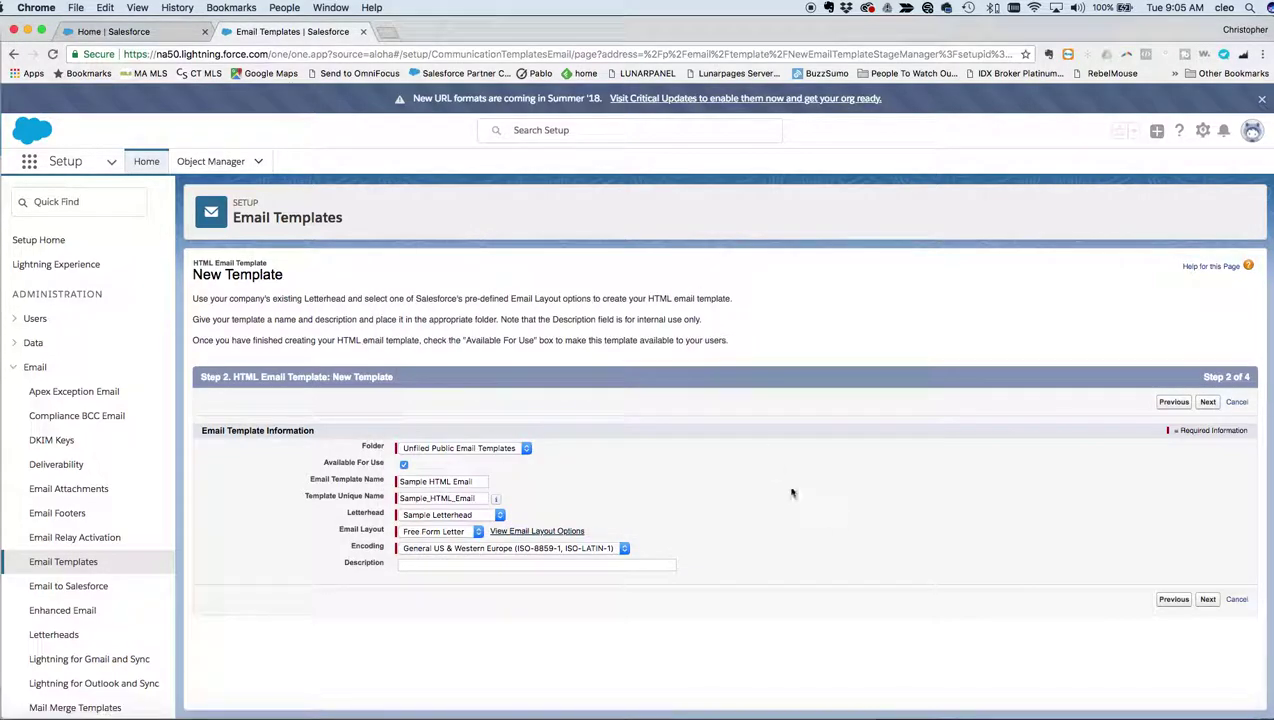
pyautogui.click(1209, 402)
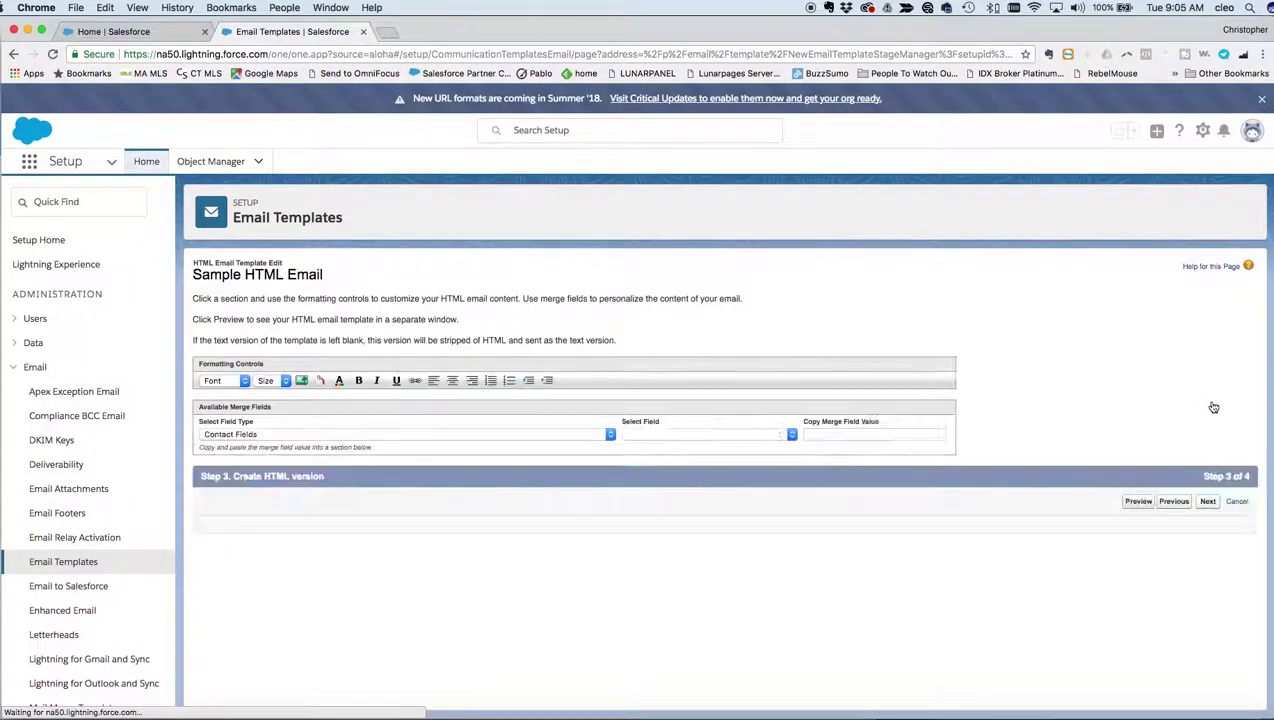
# - Enter the email subject "Hi {!Contact.FirstName}!", using the merge field for the contact's First Name
pyautogui.scroll(-3, 505, 475)
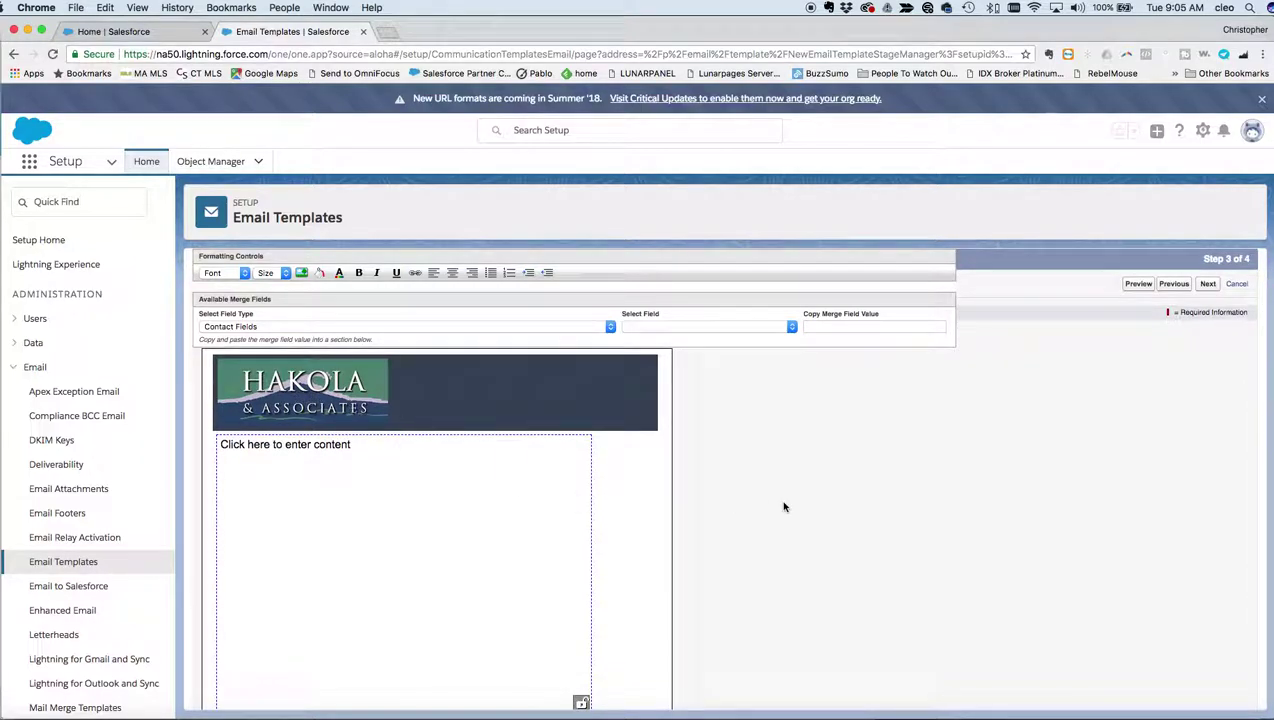
pyautogui.scroll(-3, 784, 507)
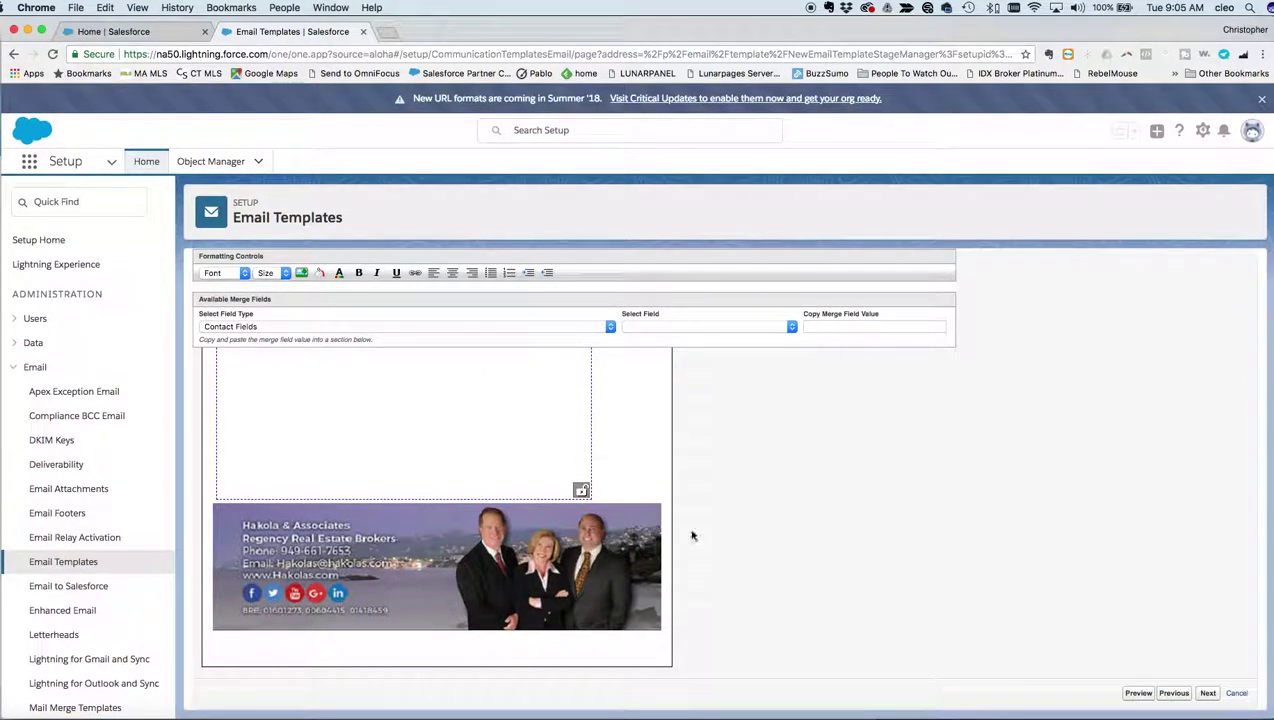
pyautogui.scroll(5, 702, 530)
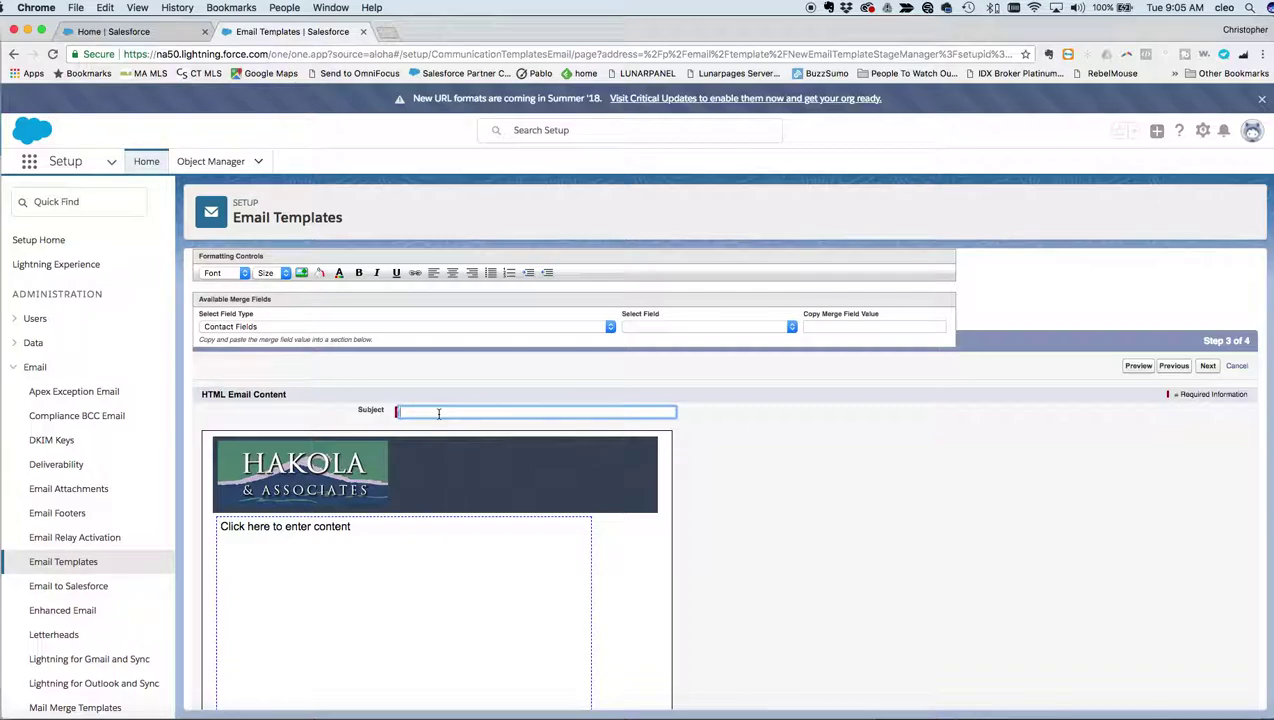
pyautogui.write('Hi')
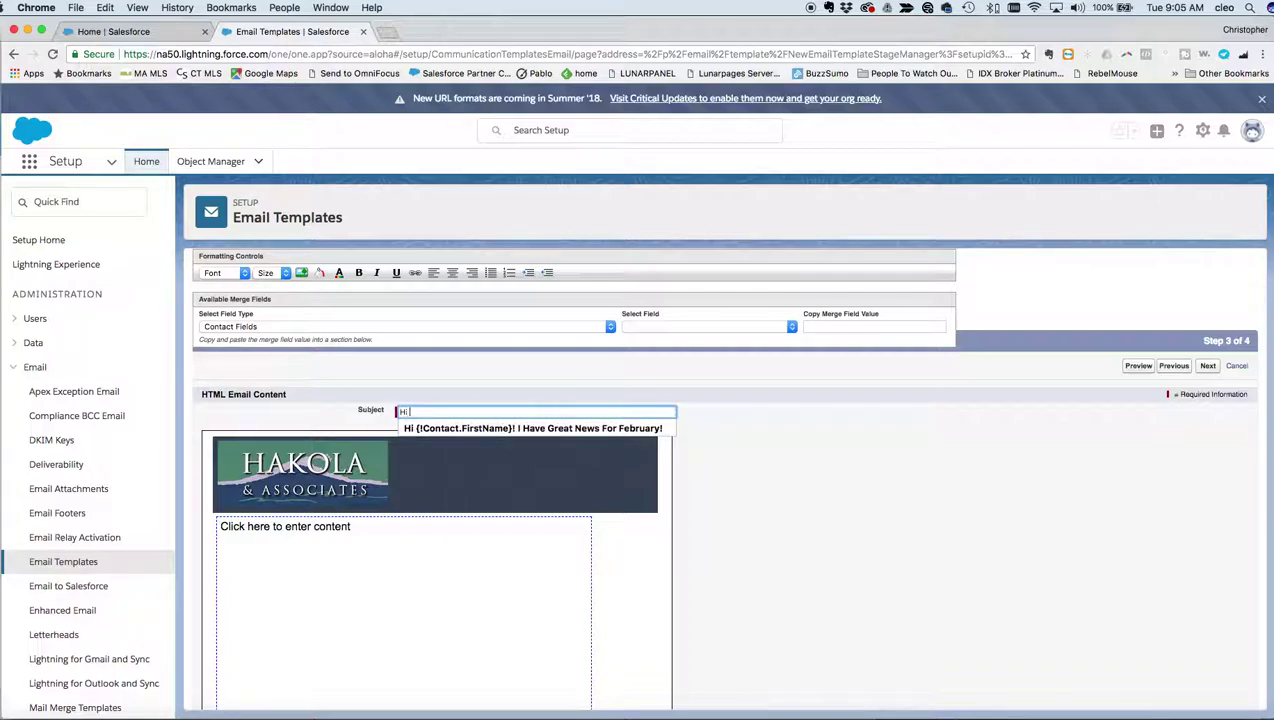
pyautogui.click(667, 327)
pyautogui.write('fi')
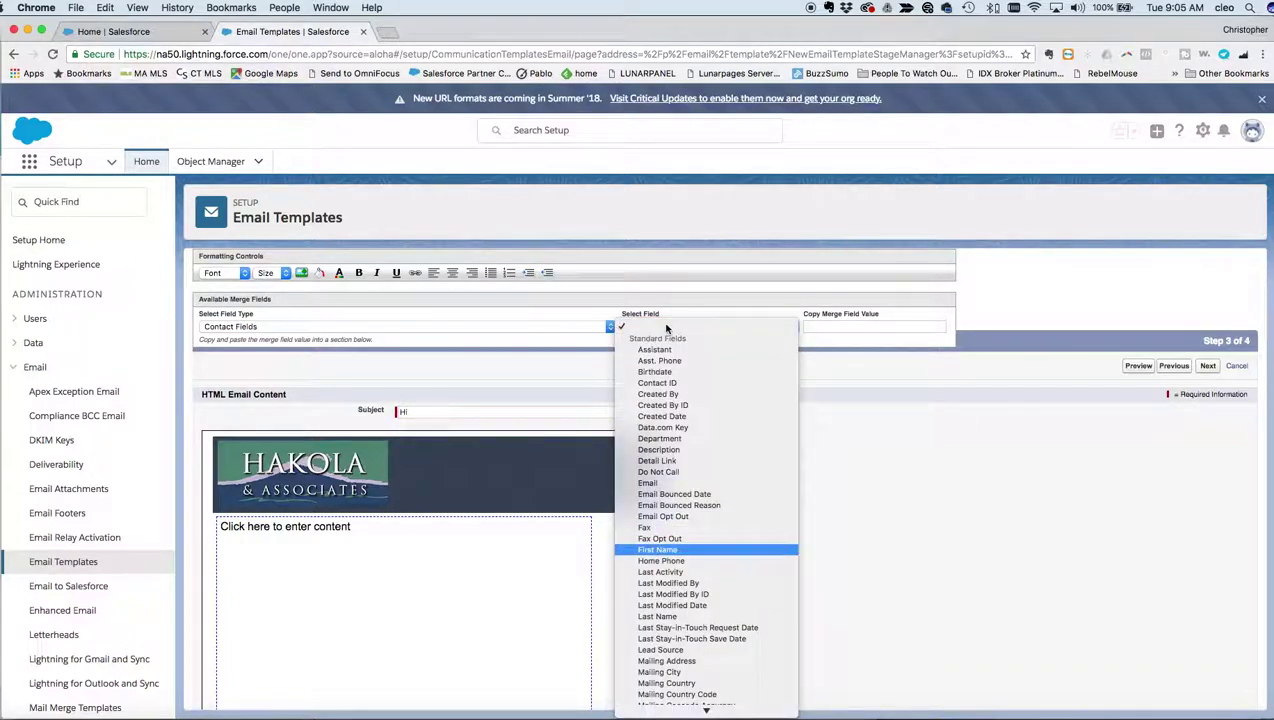
pyautogui.press('Return')
pyautogui.press('cmd+c')
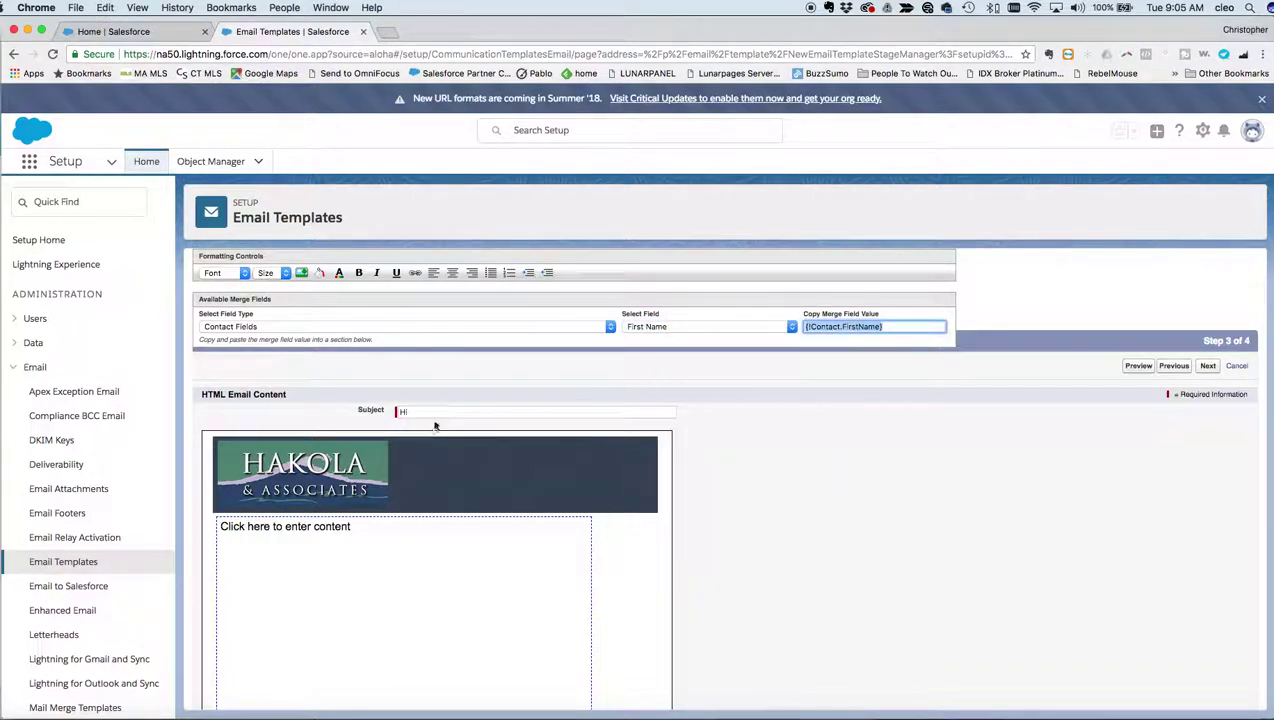
pyautogui.click(443, 412)
pyautogui.press('cmd+v')
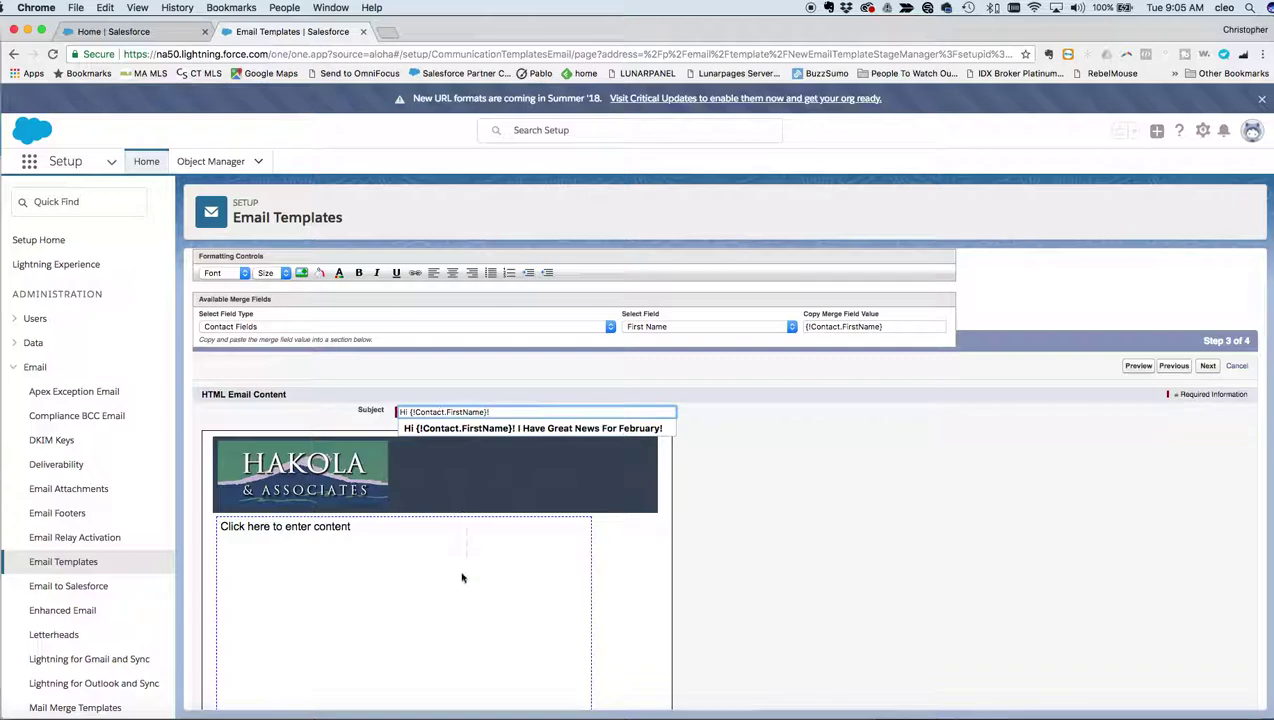
# - Enter "This is sample text" in the email's content area below the letterhead header
pyautogui.click(464, 576)
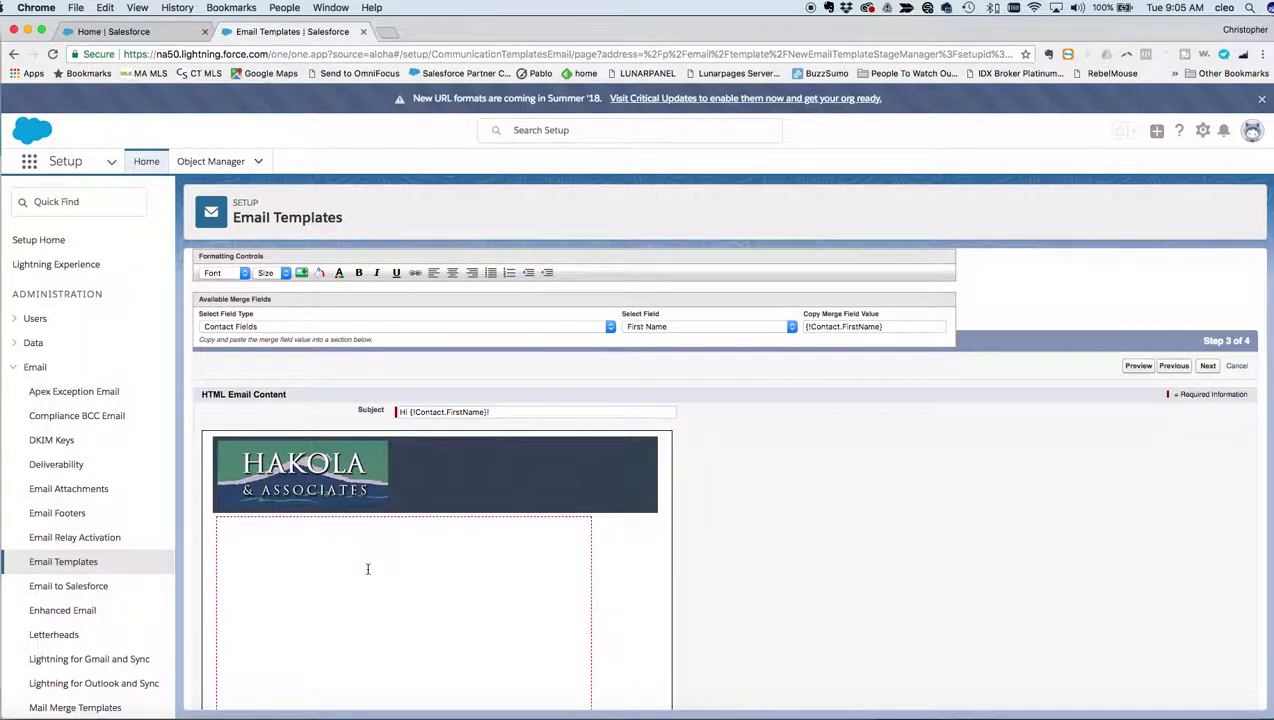
pyautogui.scroll(-2, 367, 569)
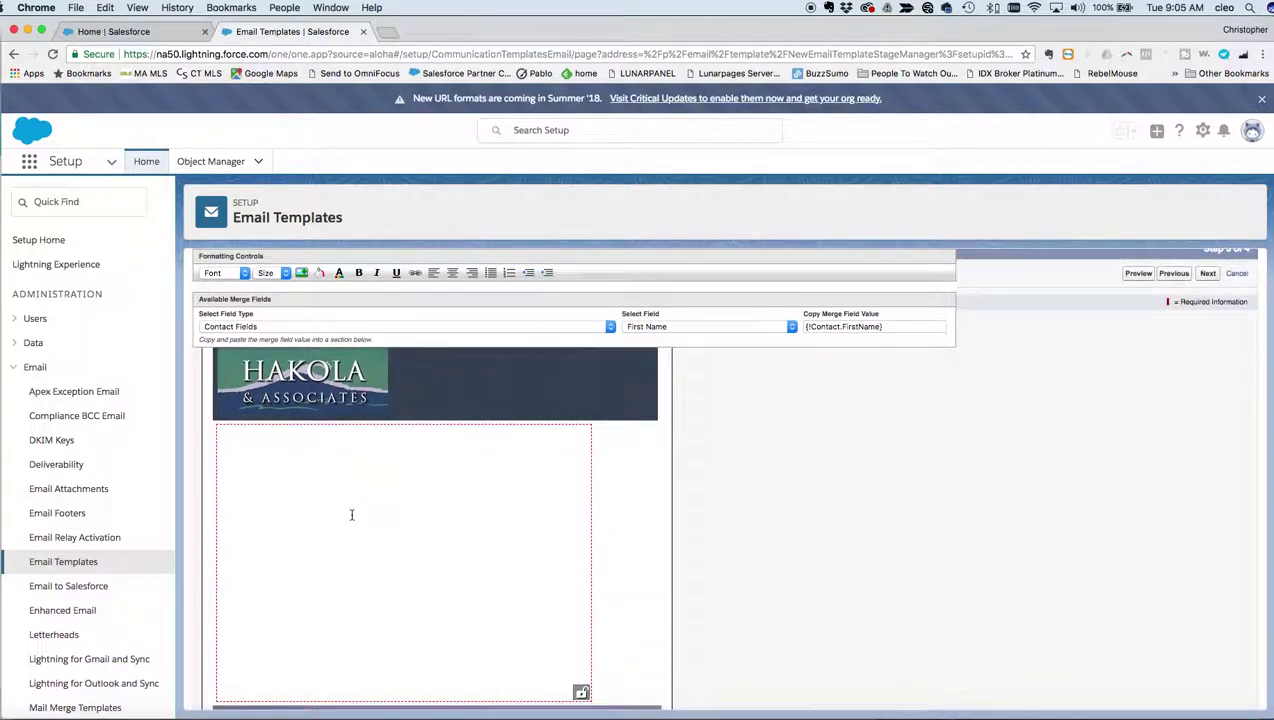
pyautogui.write('This is sample test')
pyautogui.press('BackSpace')
# - Format the word "sample" in the email body as bold with red text
pyautogui.moveTo(291, 434); pyautogui.dragTo(260, 434)
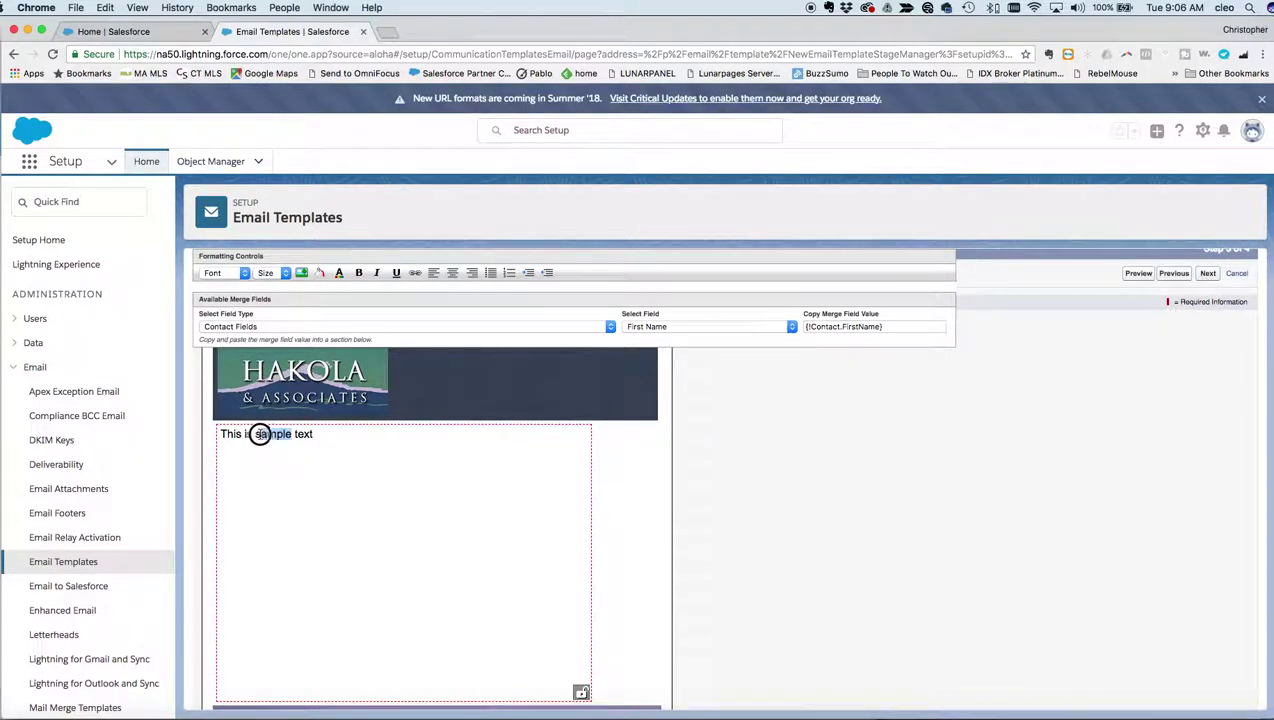
pyautogui.click(359, 272)
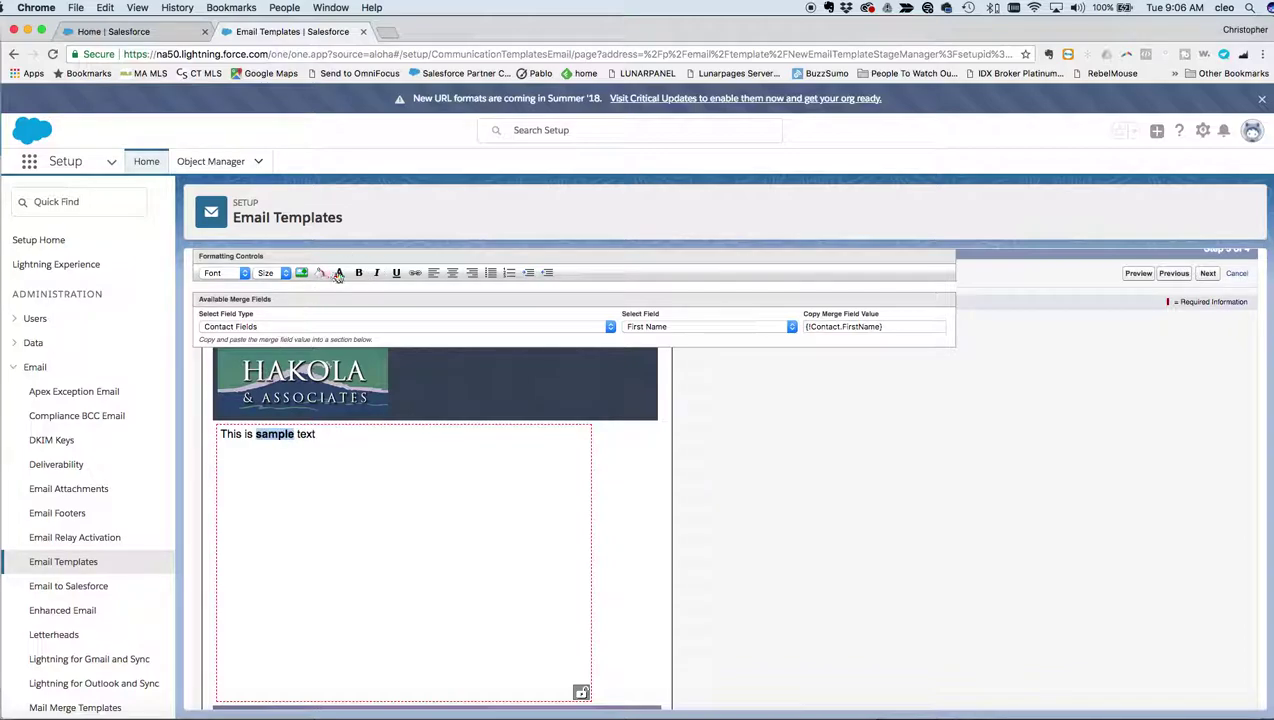
pyautogui.click(338, 273)
pyautogui.click(362, 330)
# - Set the font size of the word "text" in the email body to 14px
pyautogui.click(302, 433)
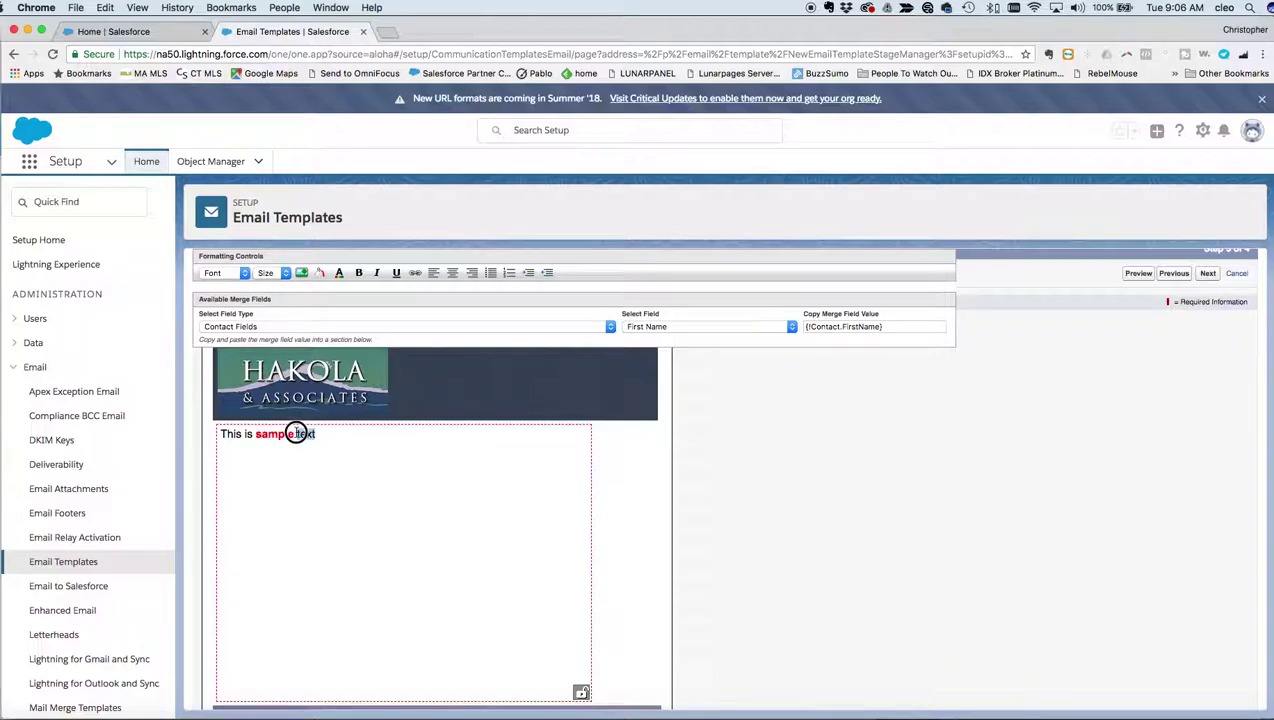
pyautogui.click(270, 273)
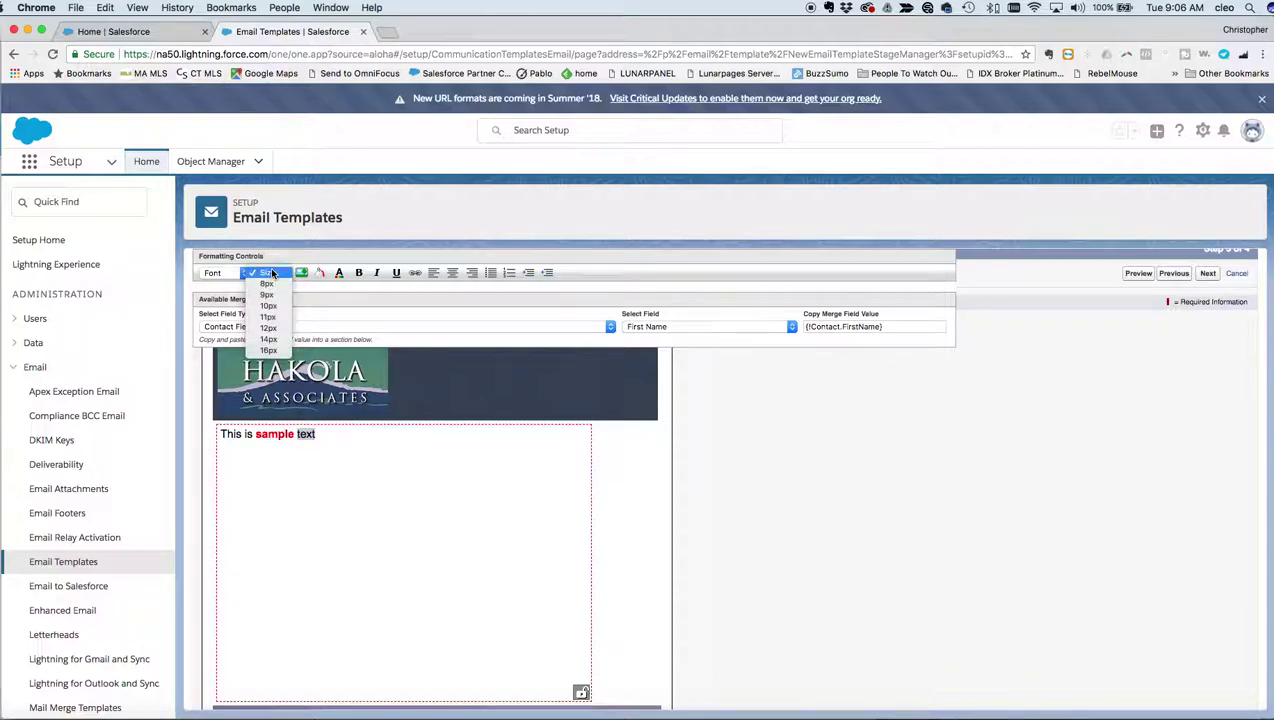
pyautogui.click(279, 340)
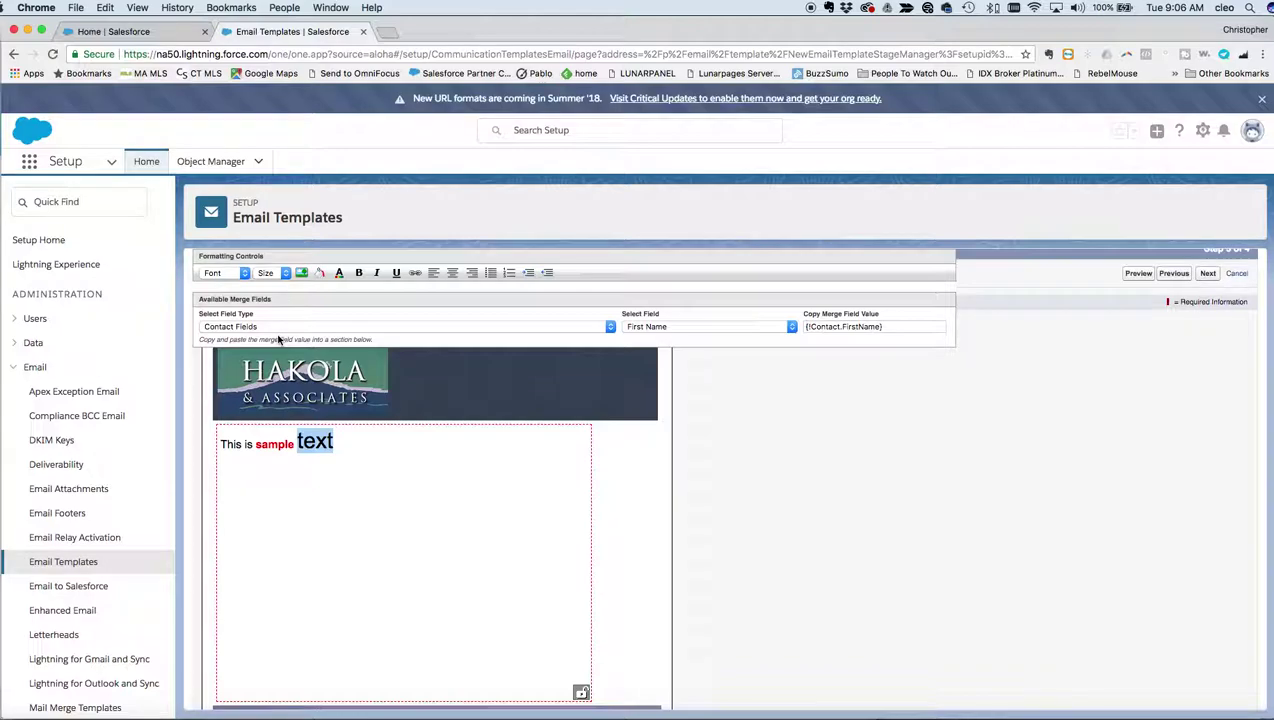
pyautogui.click(415, 274)
pyautogui.press('Right')
pyautogui.write('w')
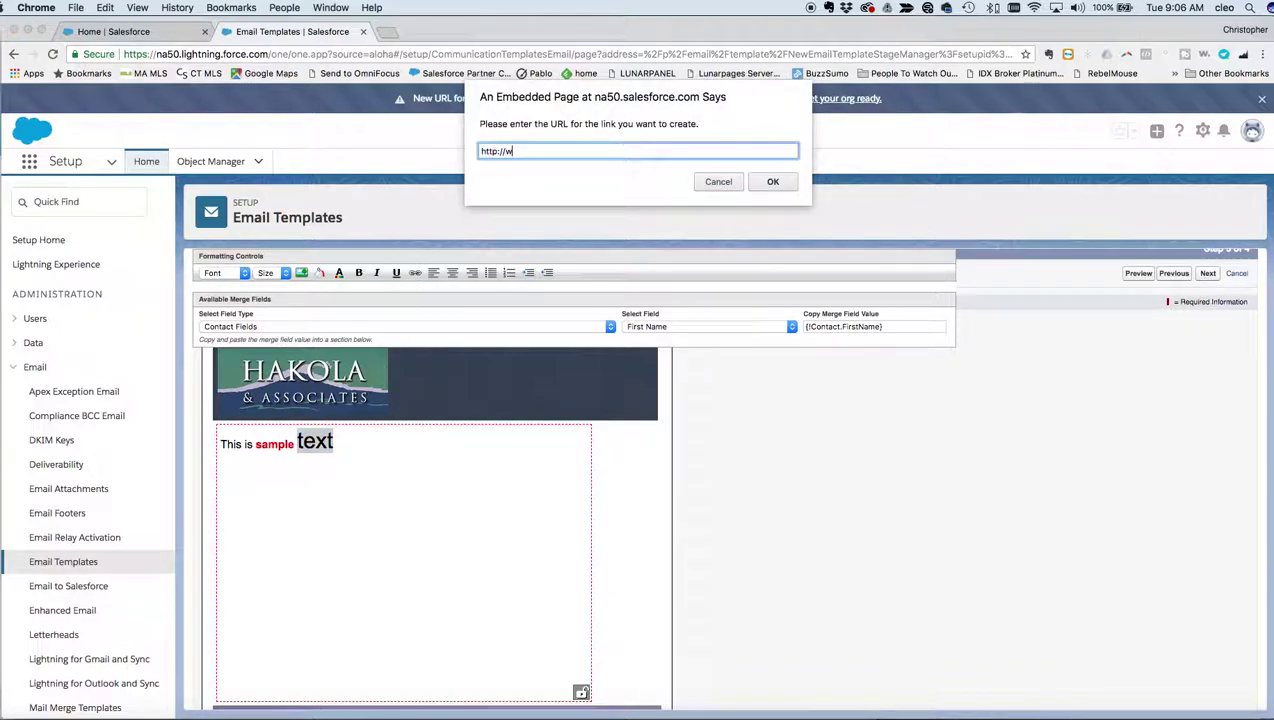
pyautogui.write('ww.leadingagent.net')
pyautogui.click(770, 181)
pyautogui.click(352, 447)
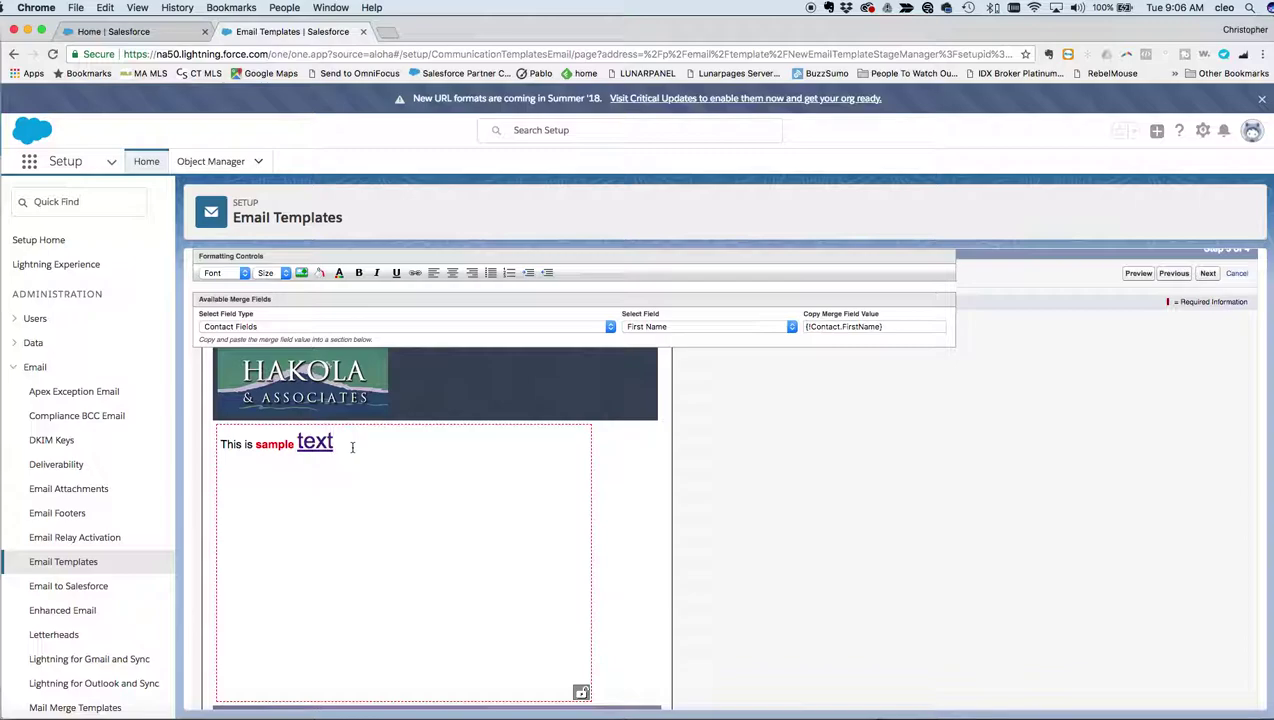
# - Insert the Easter.jpg image from the Holiday Email Images folder below the sample text in the email body
pyautogui.click(302, 274)
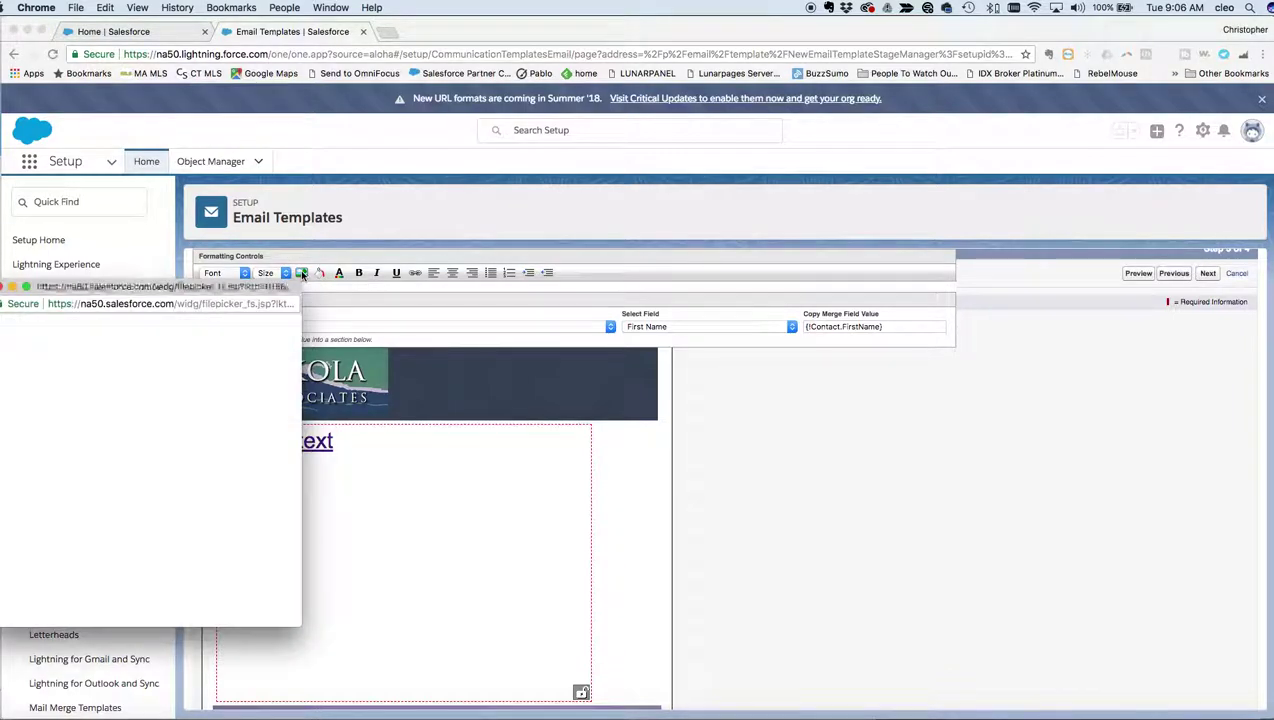
pyautogui.moveTo(197, 283); pyautogui.dragTo(432, 262)
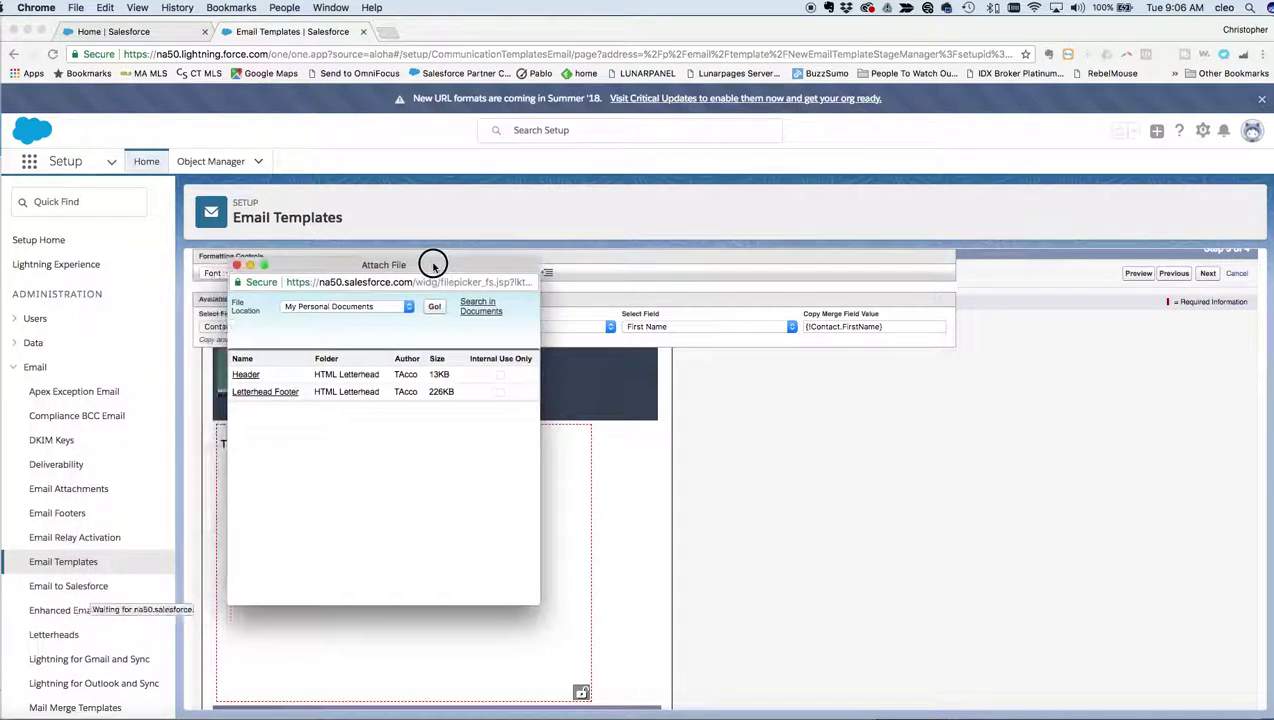
pyautogui.click(325, 307)
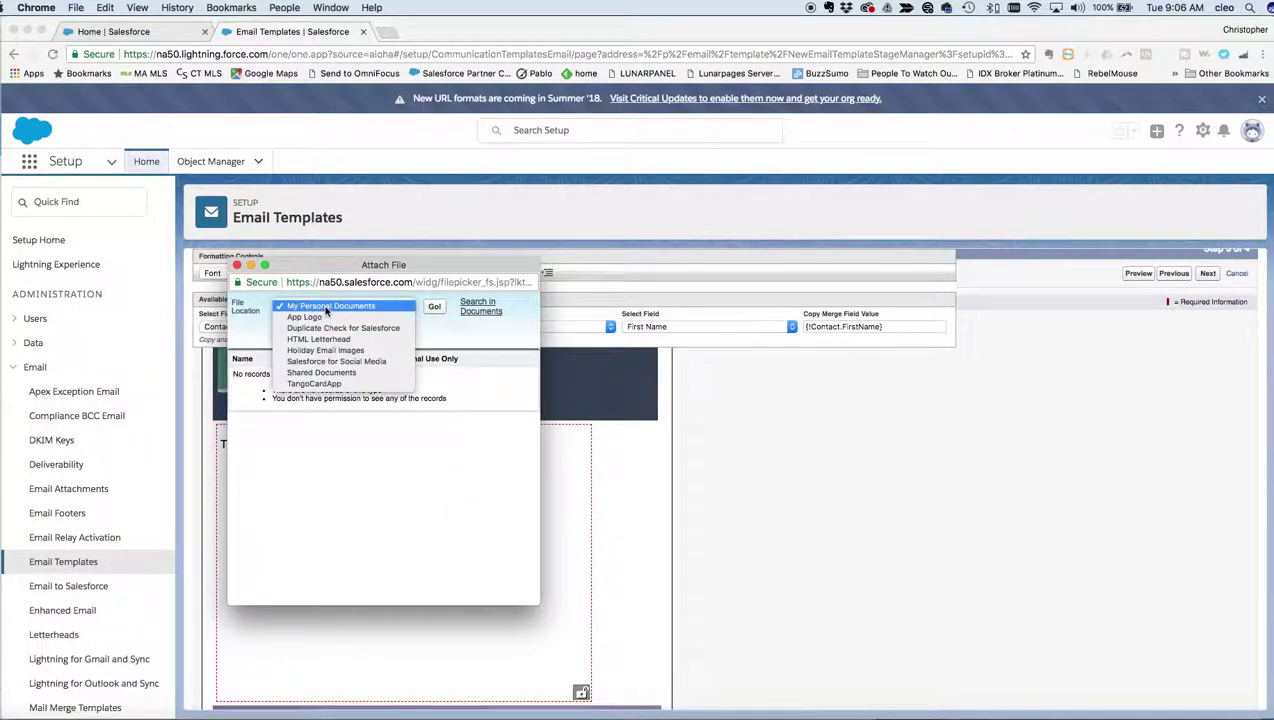
pyautogui.click(325, 350)
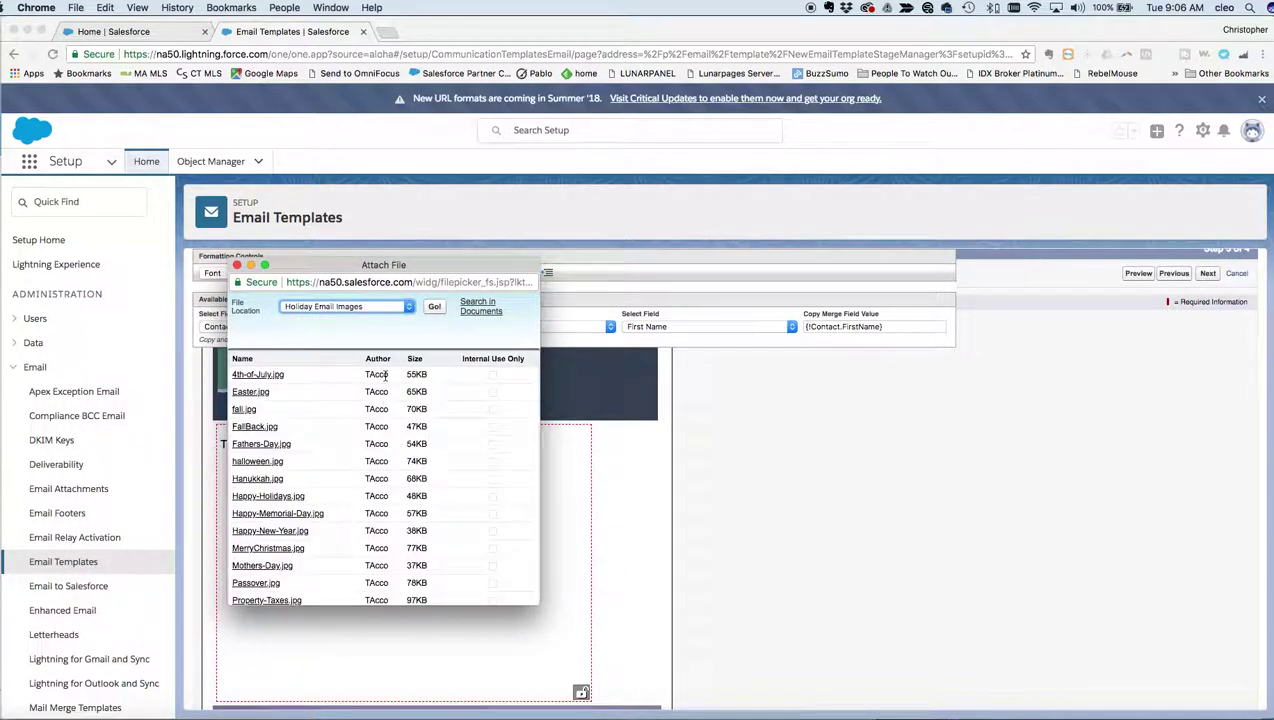
pyautogui.click(250, 392)
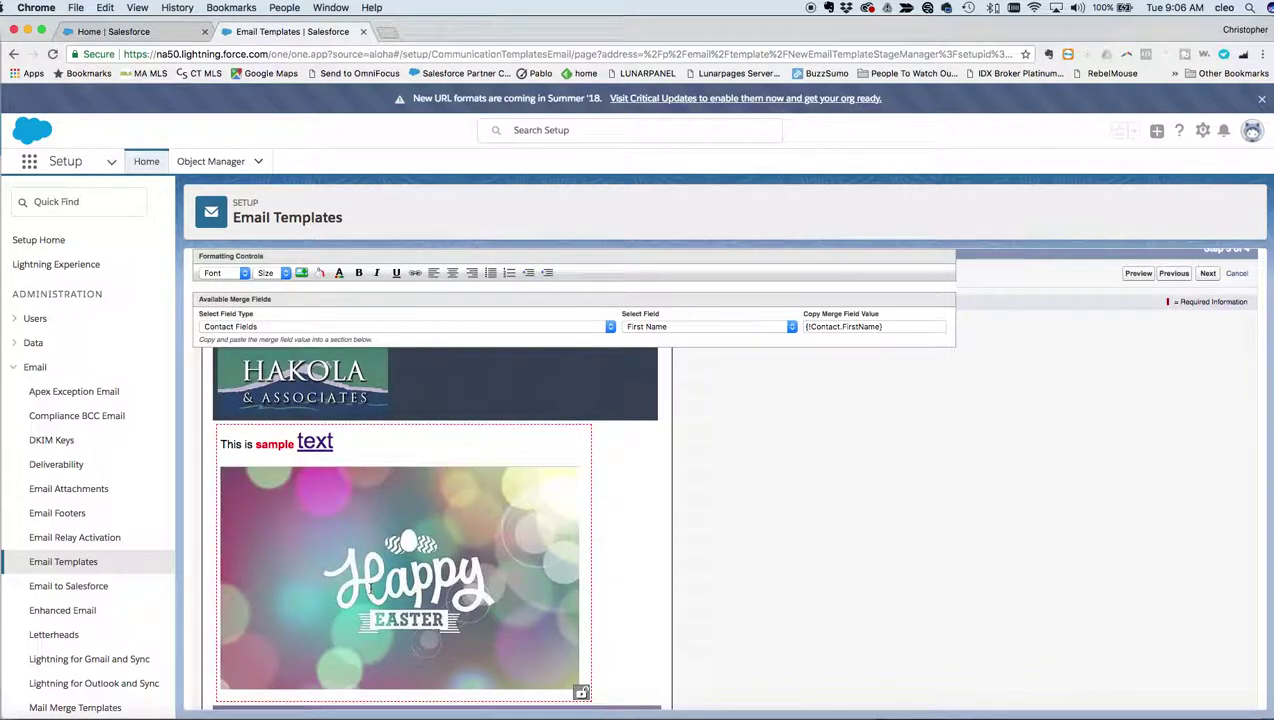
pyautogui.scroll(-5, 413, 565)
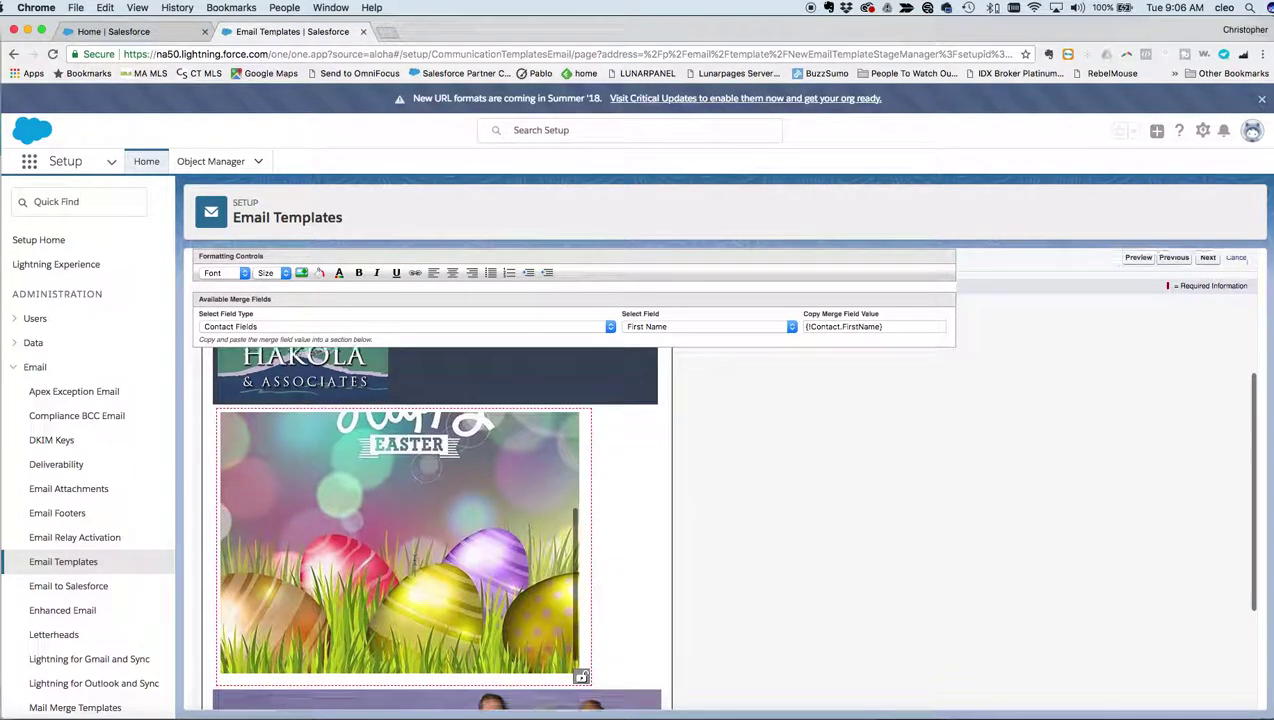
pyautogui.scroll(5, 413, 565)
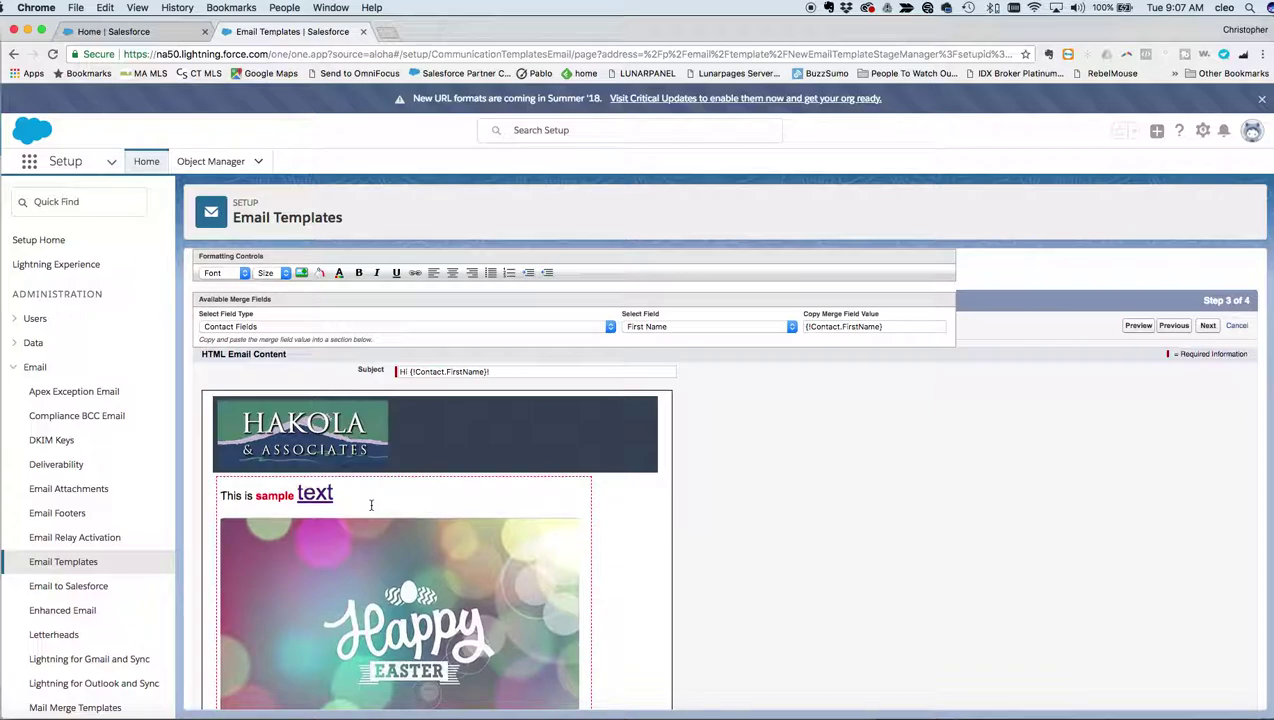
pyautogui.scroll(-3, 370, 505)
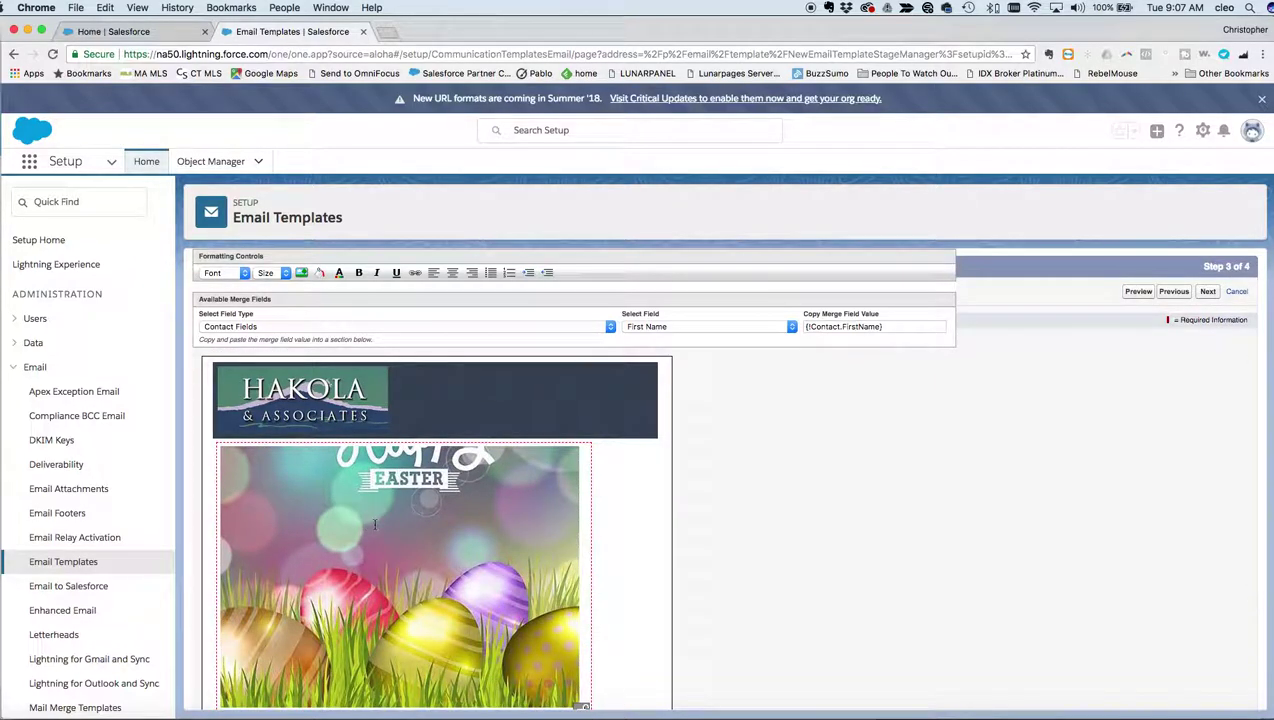
pyautogui.scroll(3, 375, 525)
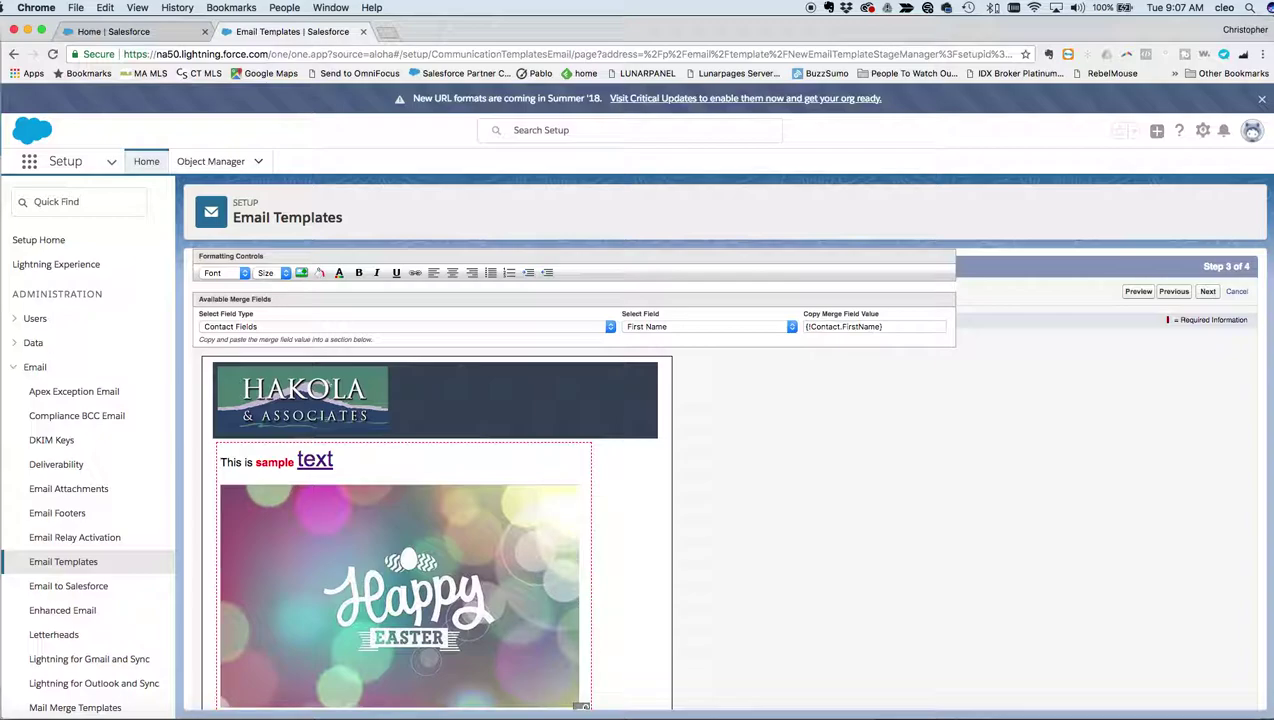
pyautogui.scroll(-3, 400, 530)
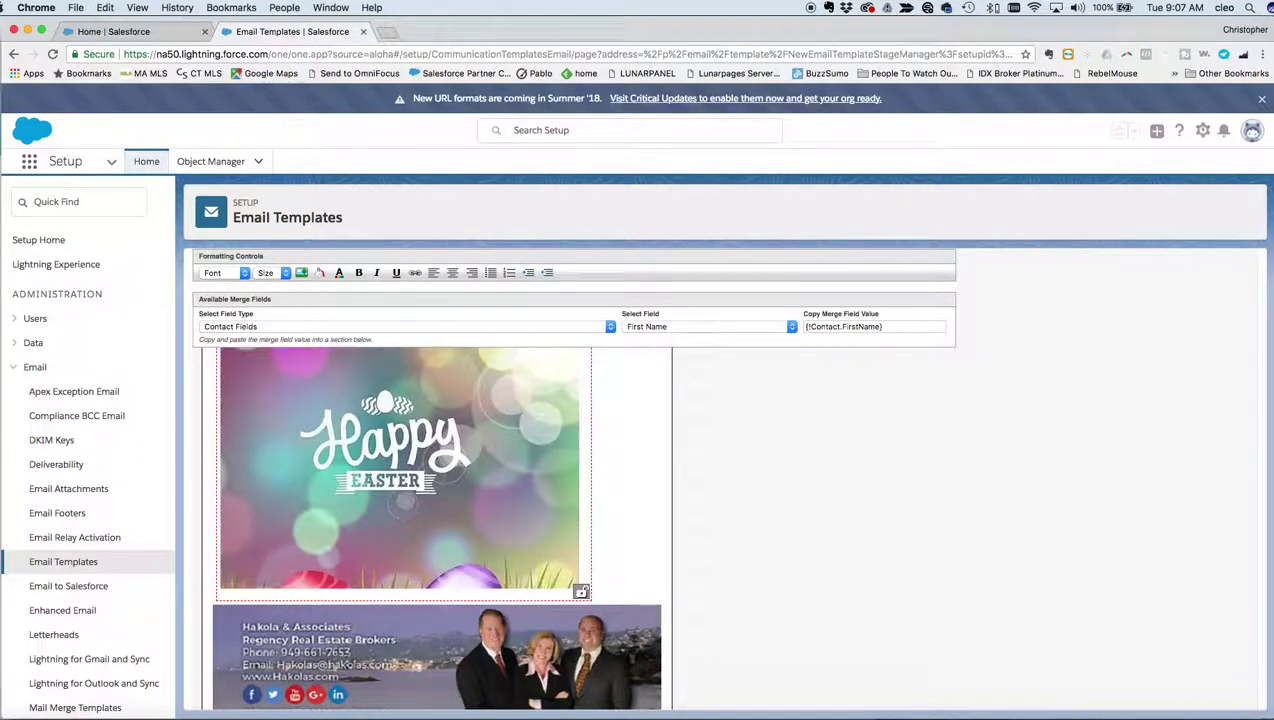
pyautogui.scroll(2, 289, 494)
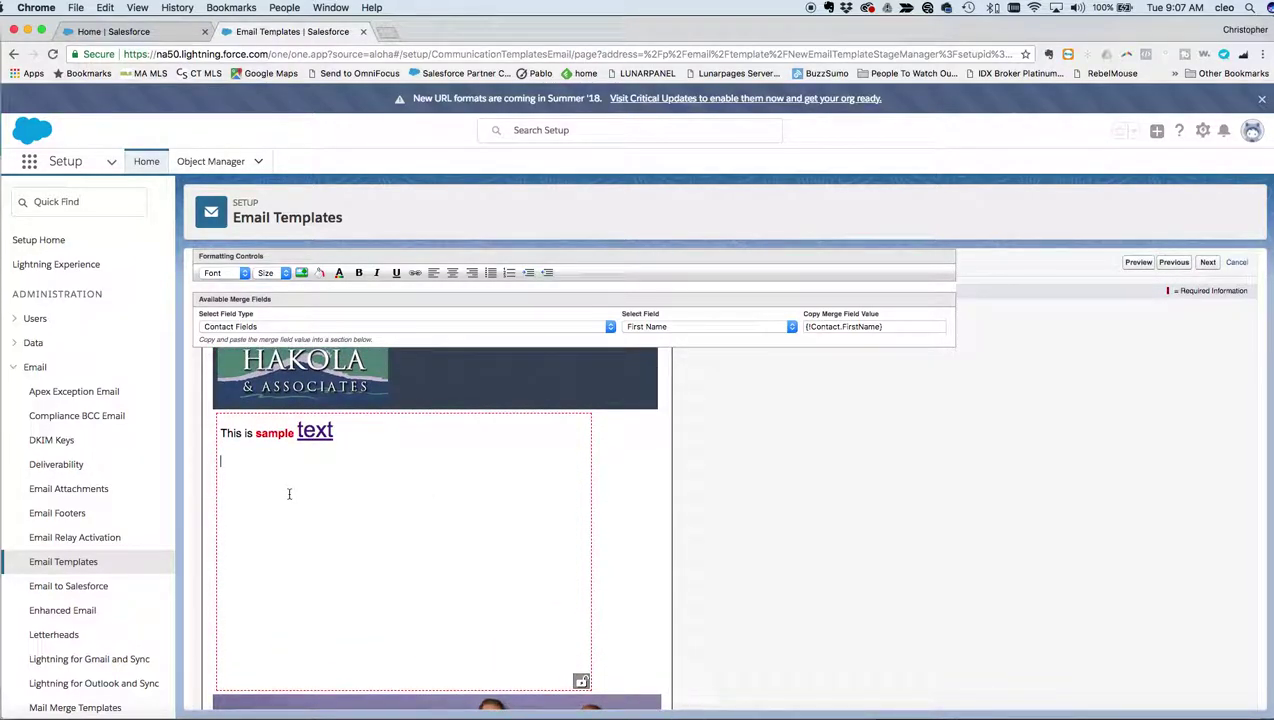
pyautogui.write('This is my link')
pyautogui.moveTo(290, 462); pyautogui.dragTo(226, 467)
pyautogui.click(415, 272)
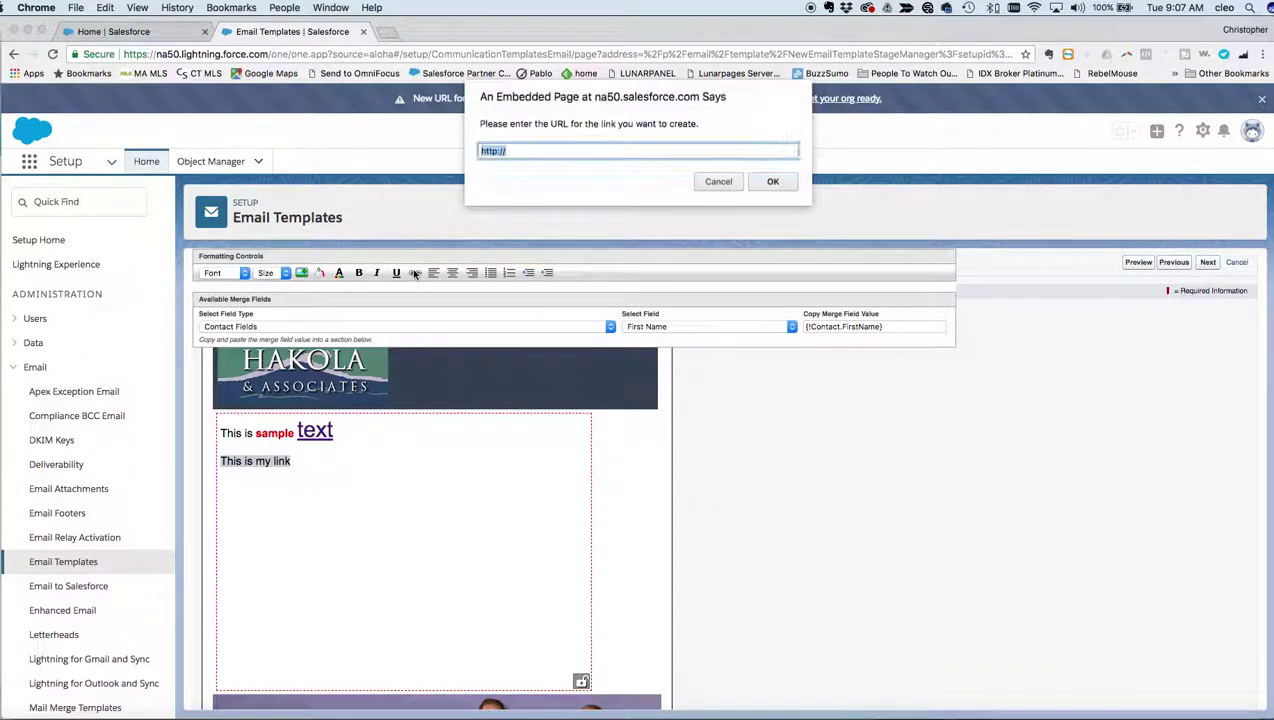
pyautogui.write('http://www.leadingagent.net')
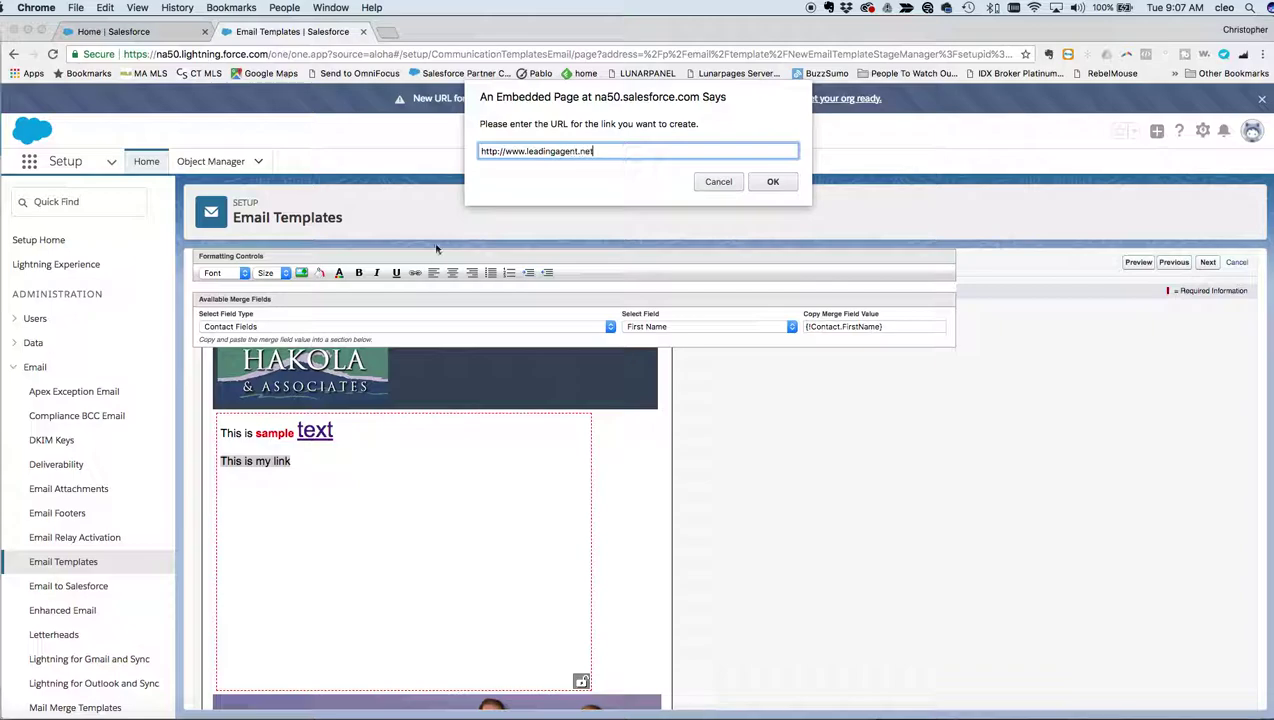
pyautogui.click(778, 182)
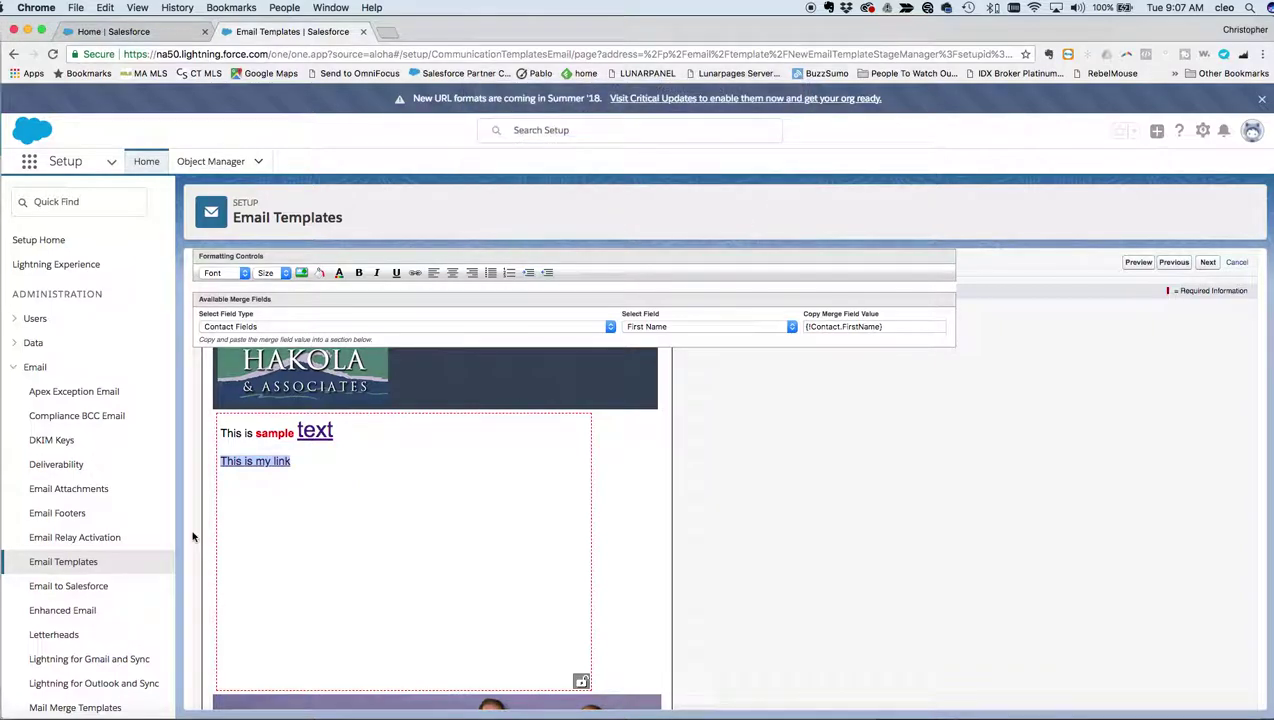
# - Replace the linked line "This is my link" with the Easter.jpg image from the Holiday Email Images folder
pyautogui.moveTo(293, 461); pyautogui.dragTo(221, 459)
pyautogui.click(301, 273)
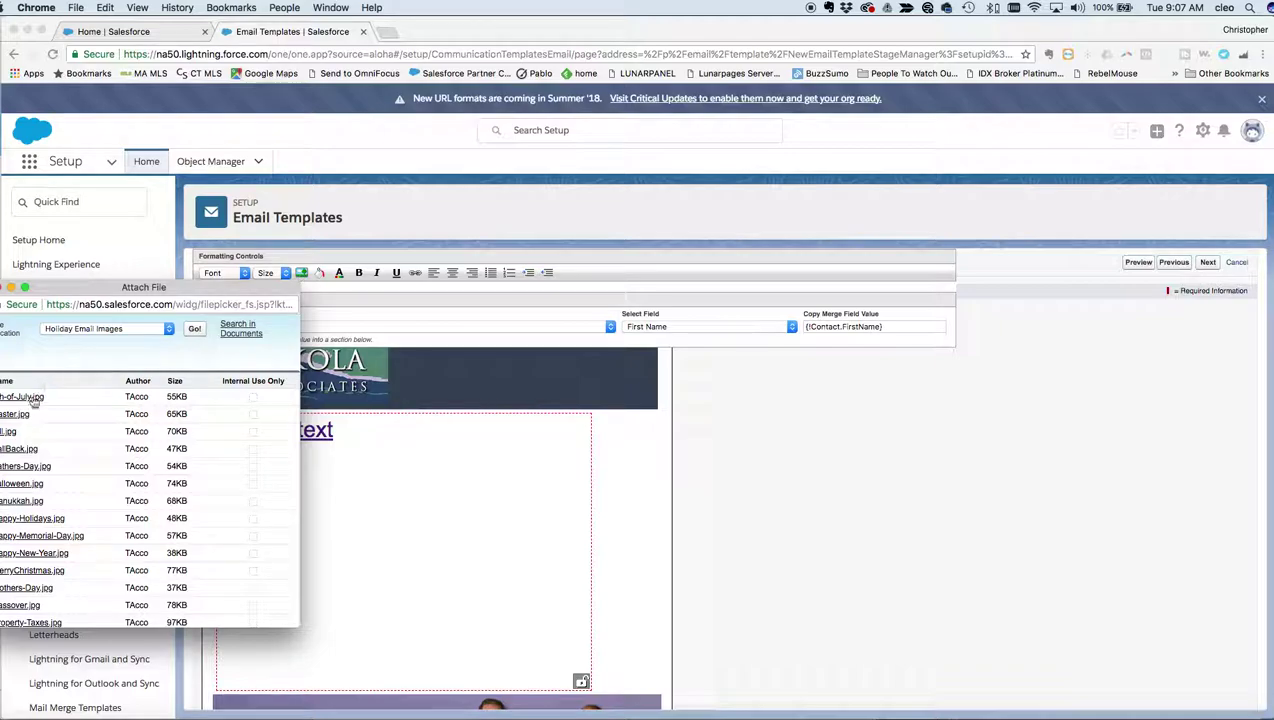
pyautogui.moveTo(55, 311); pyautogui.dragTo(117, 290)
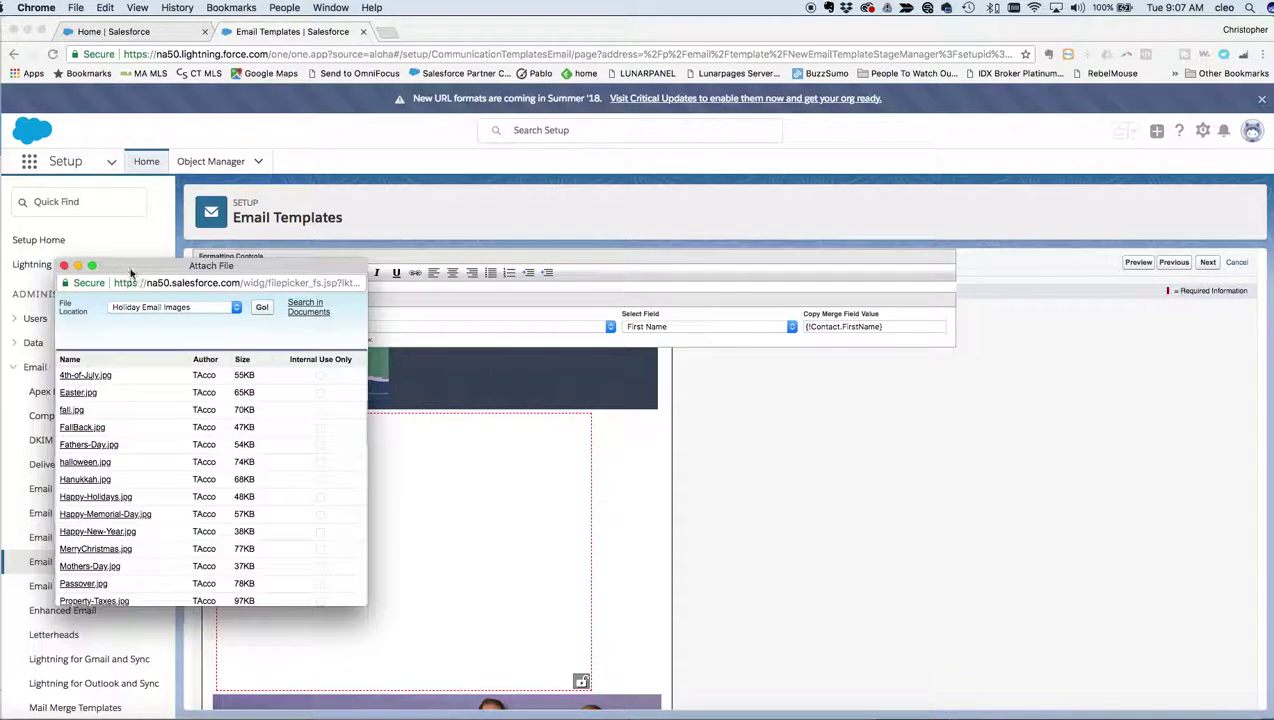
pyautogui.click(72, 395)
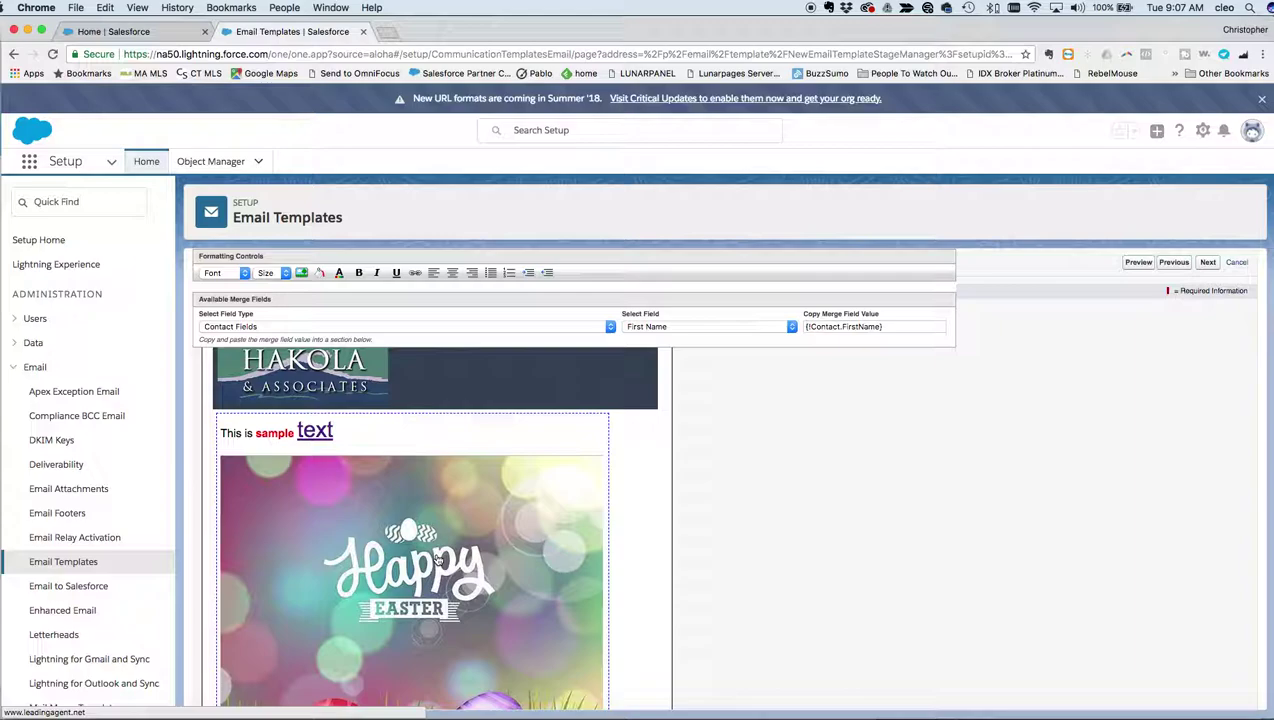
# - Review the HTML email's content and continue to the text-only version of the template
pyautogui.scroll(-5, 677, 513)
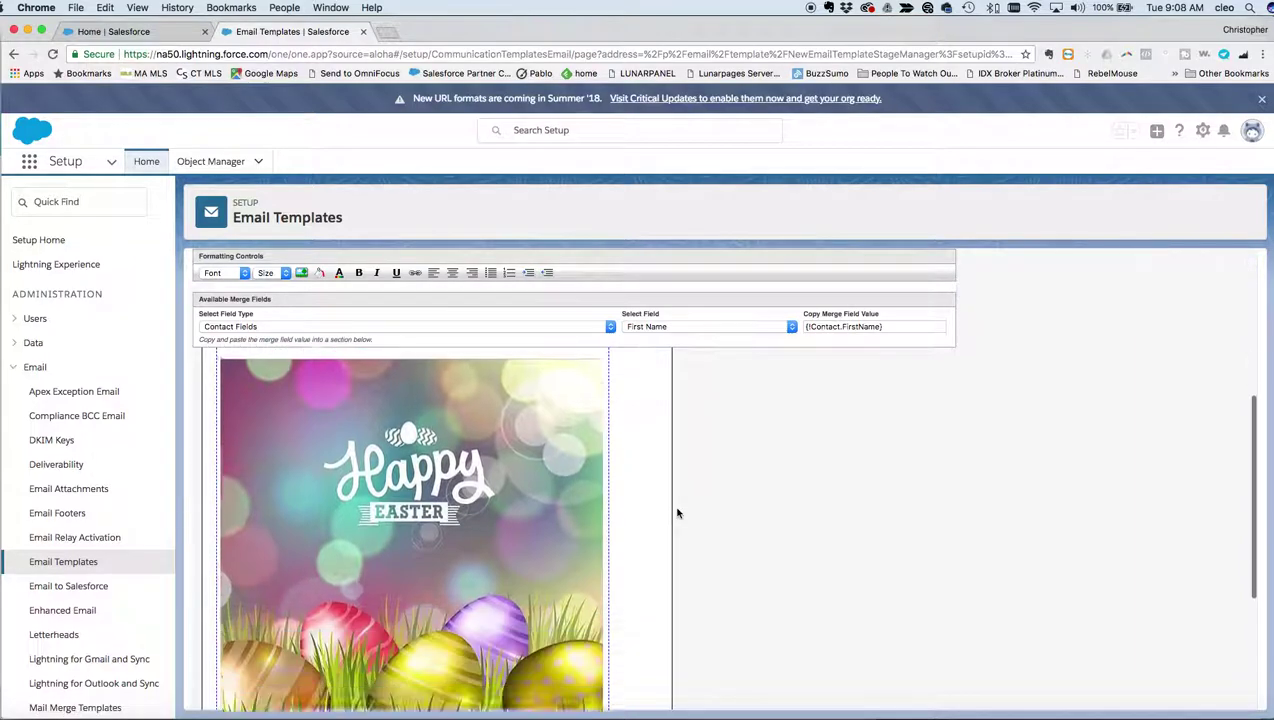
pyautogui.scroll(8, 677, 513)
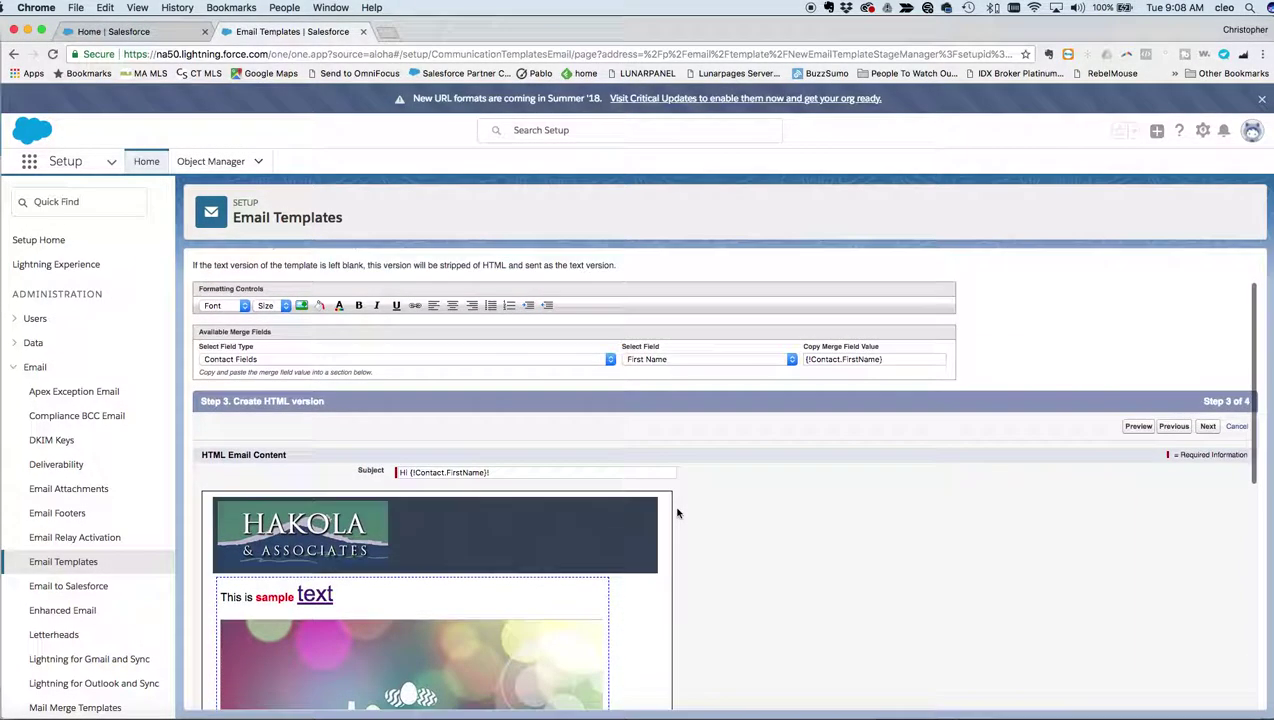
pyautogui.scroll(-3, 725, 503)
pyautogui.scroll(2, 722, 503)
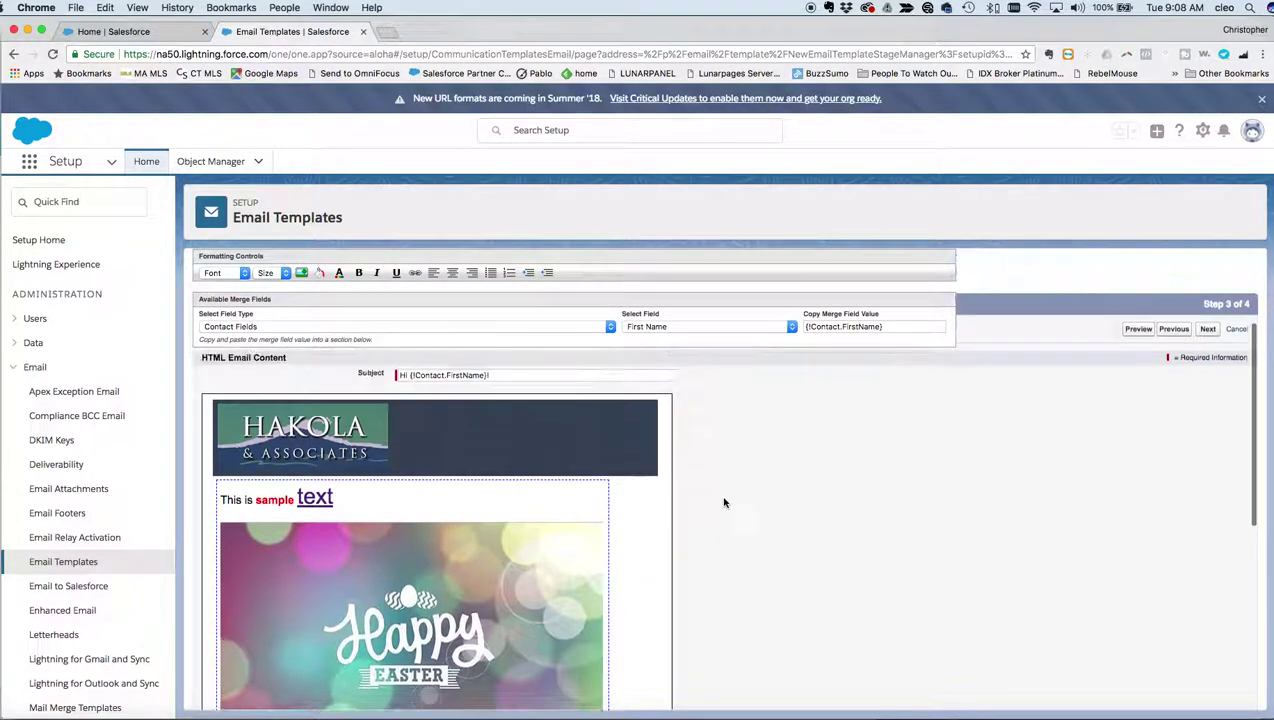
pyautogui.click(1208, 370)
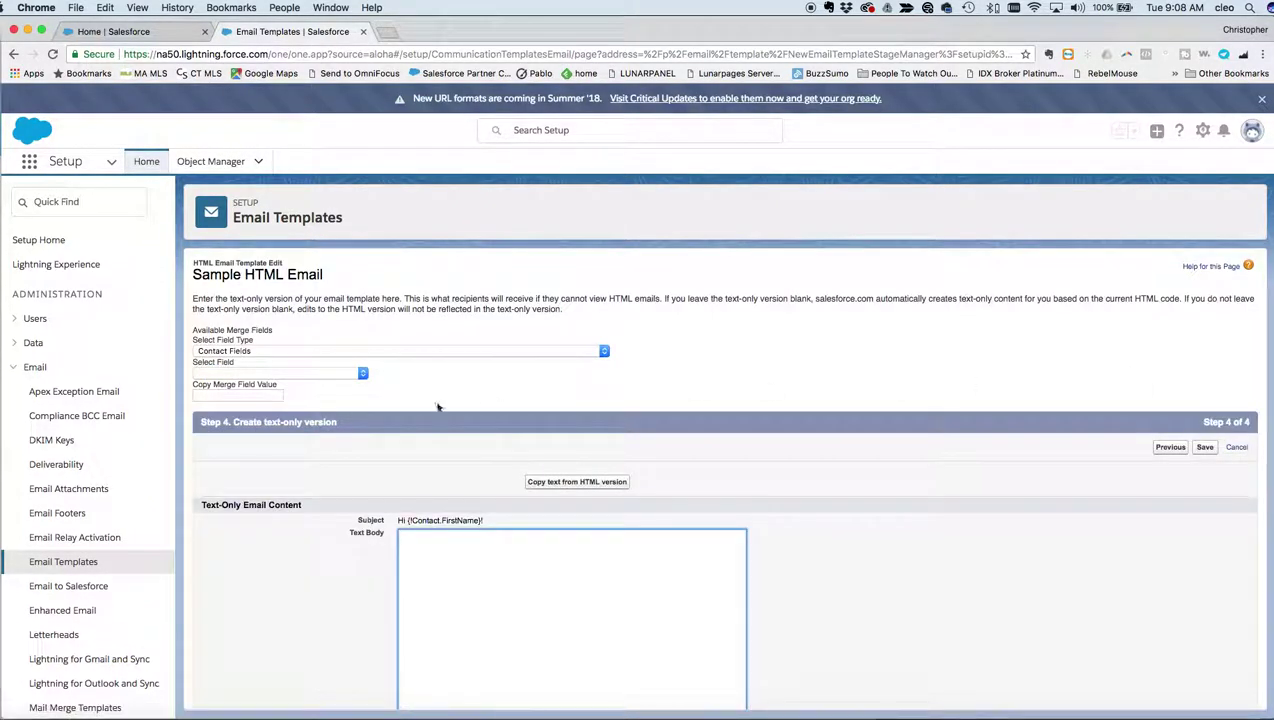
# - Copy the text from the HTML version into the text-only body, accepting the overwrite of existing content
pyautogui.scroll(-2, 432, 404)
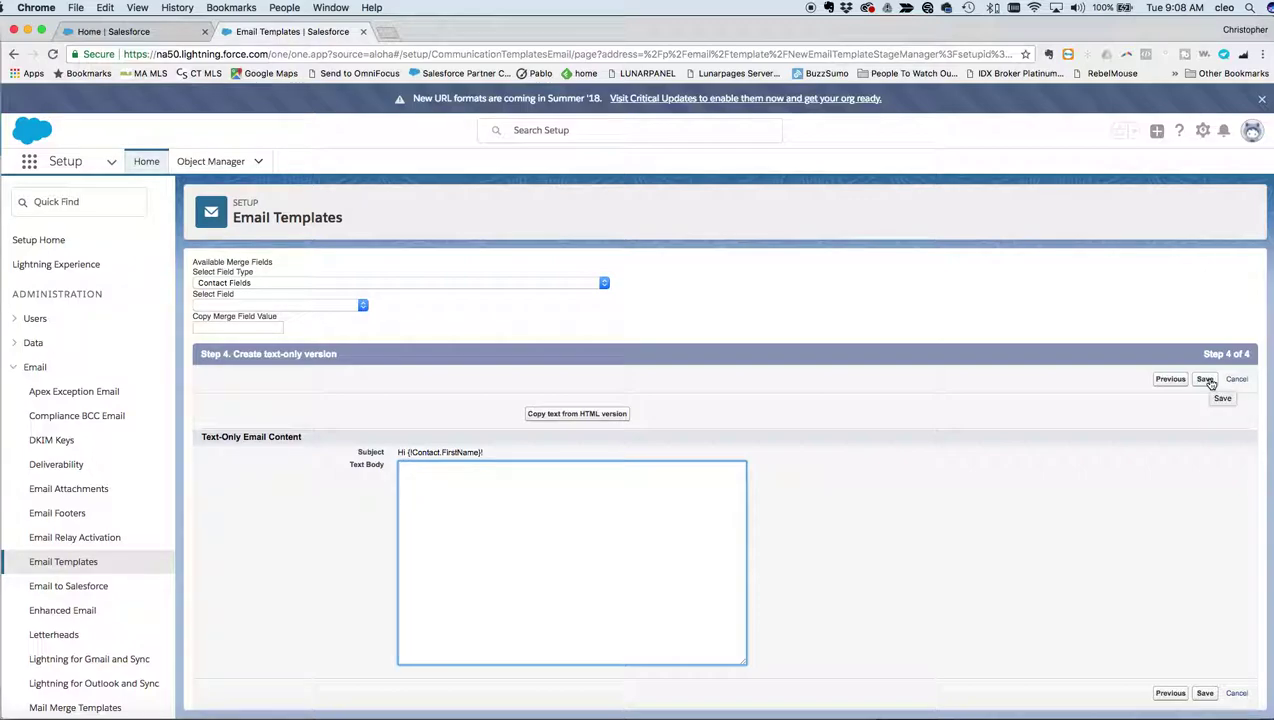
pyautogui.click(567, 414)
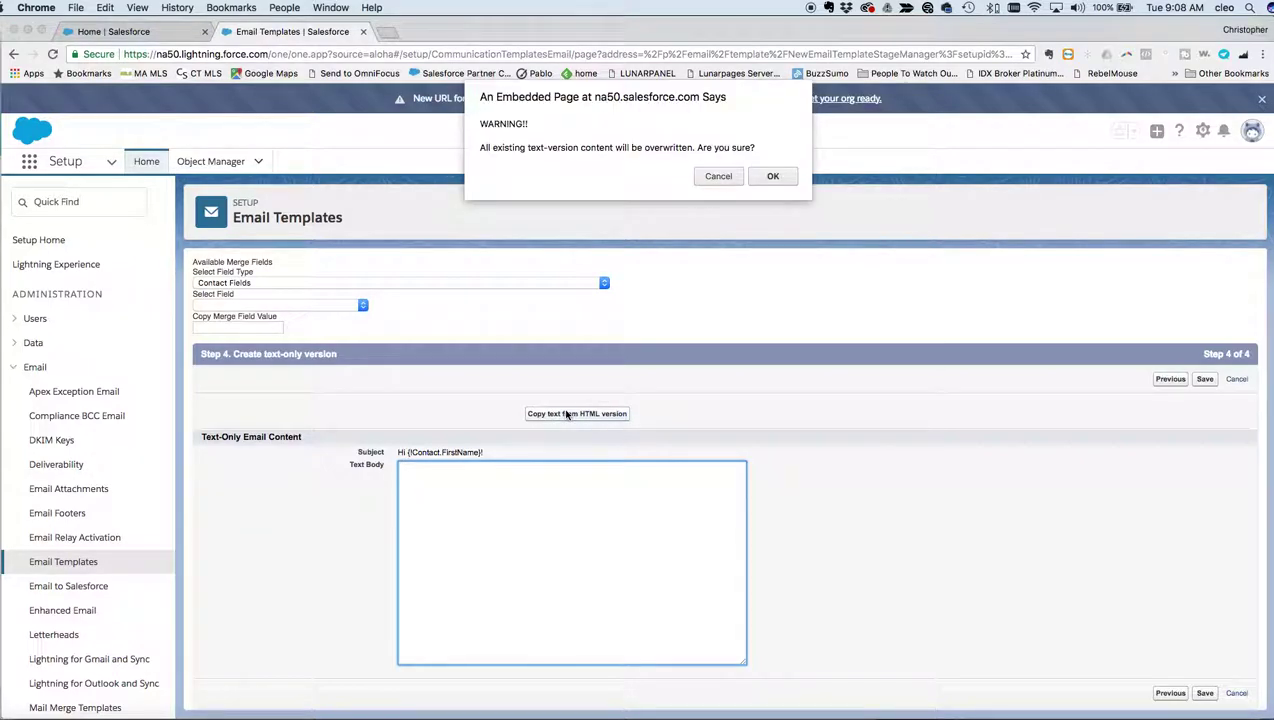
pyautogui.click(773, 176)
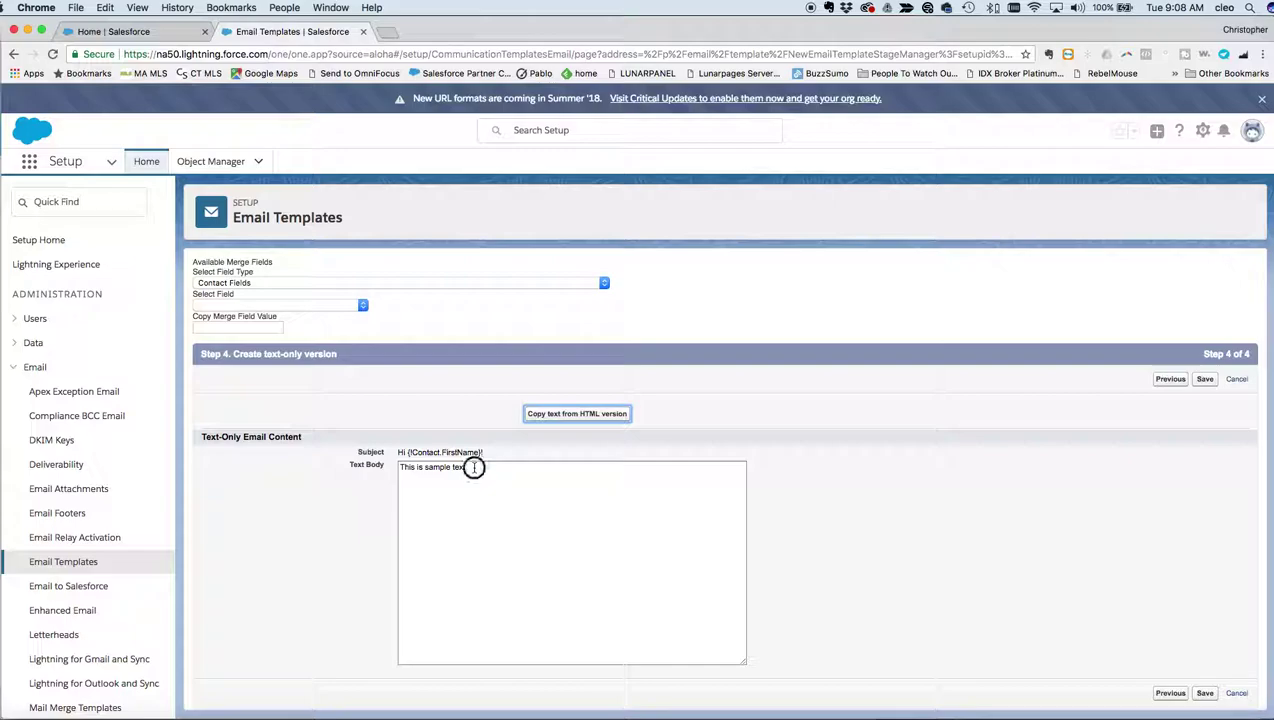
# - Clear the text-only body so it is left blank, and save the email template
pyautogui.moveTo(474, 467); pyautogui.dragTo(376, 455)
pyautogui.press('BackSpace')
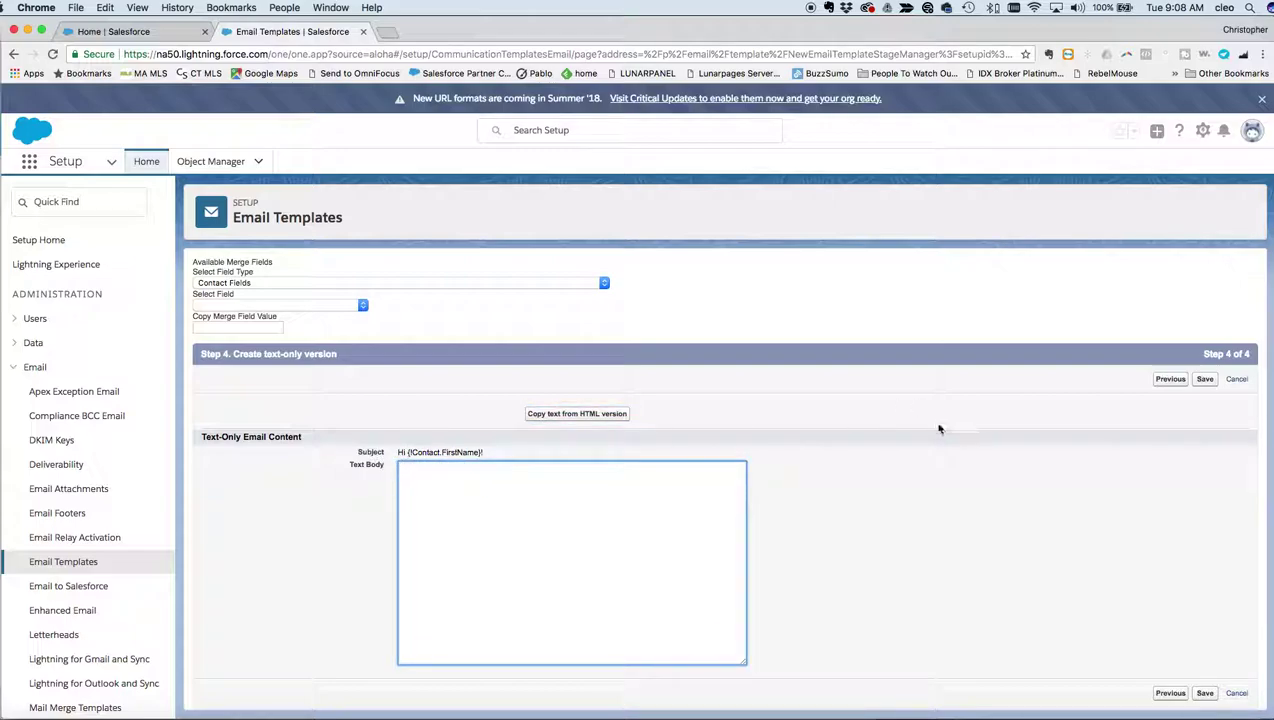
pyautogui.click(1205, 379)
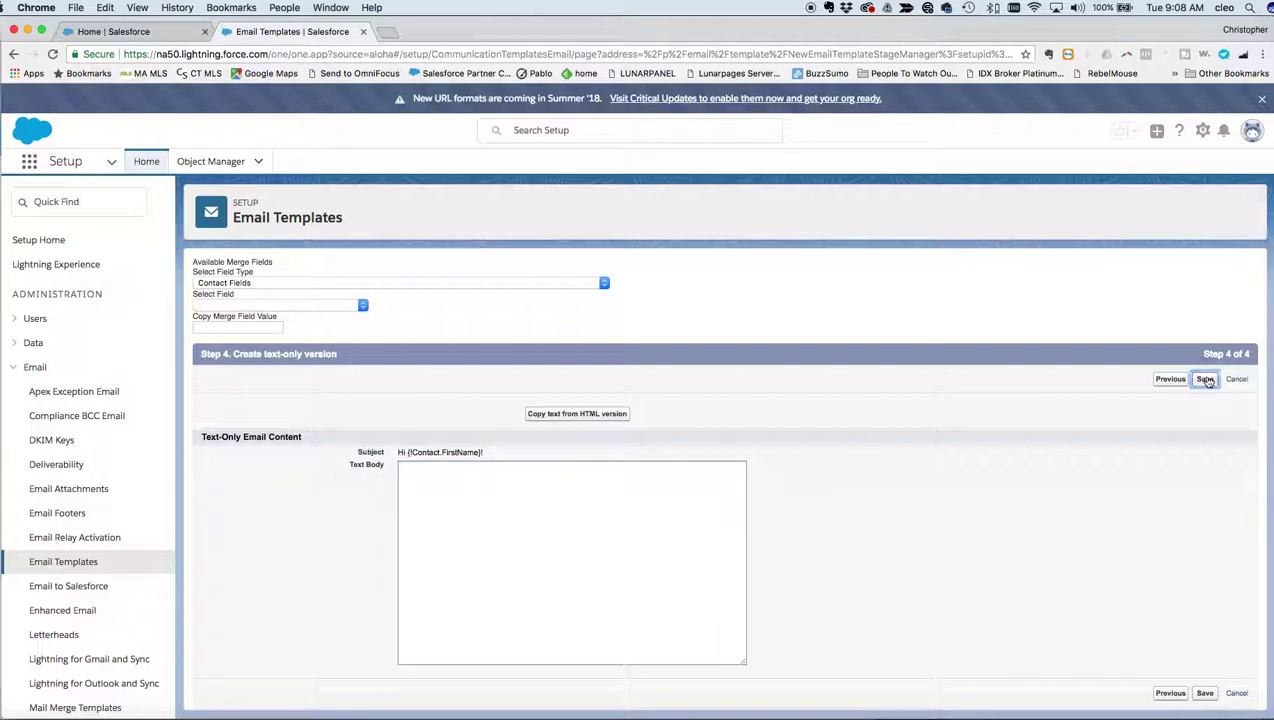